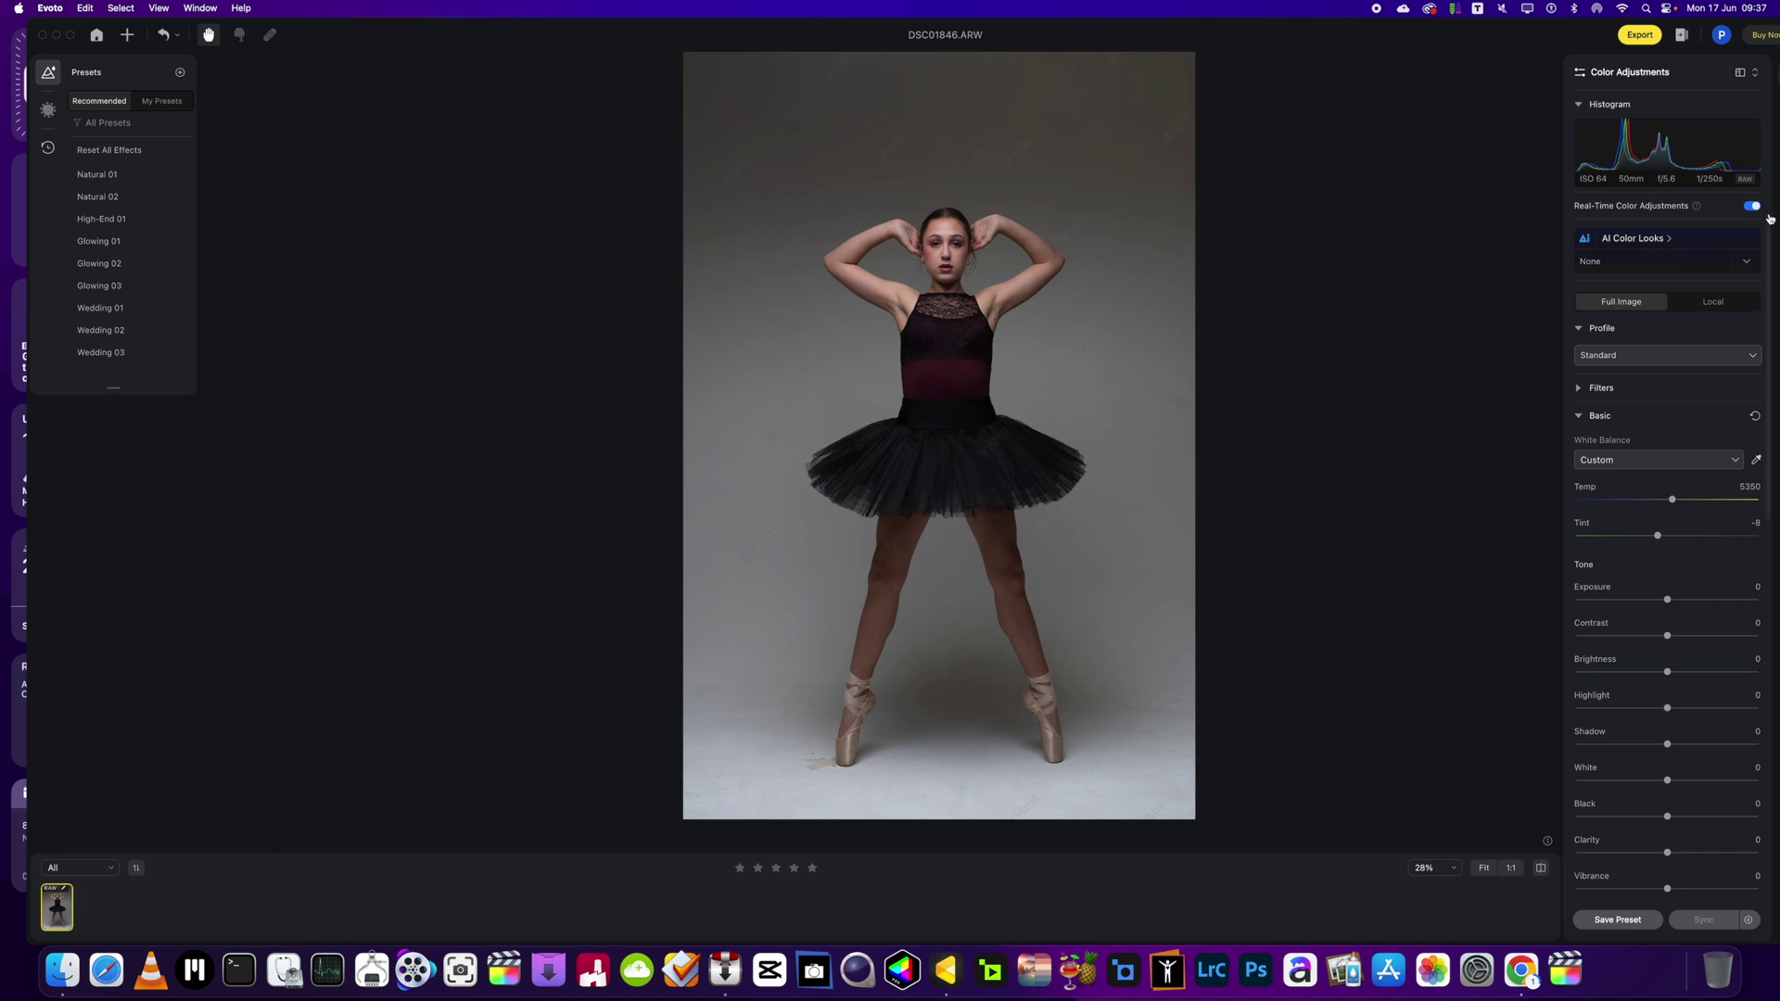
Step: Nudge the Evoto window so the ballet photo editor fits the screen
left_click_drag(1466, 40, 1440, 40)
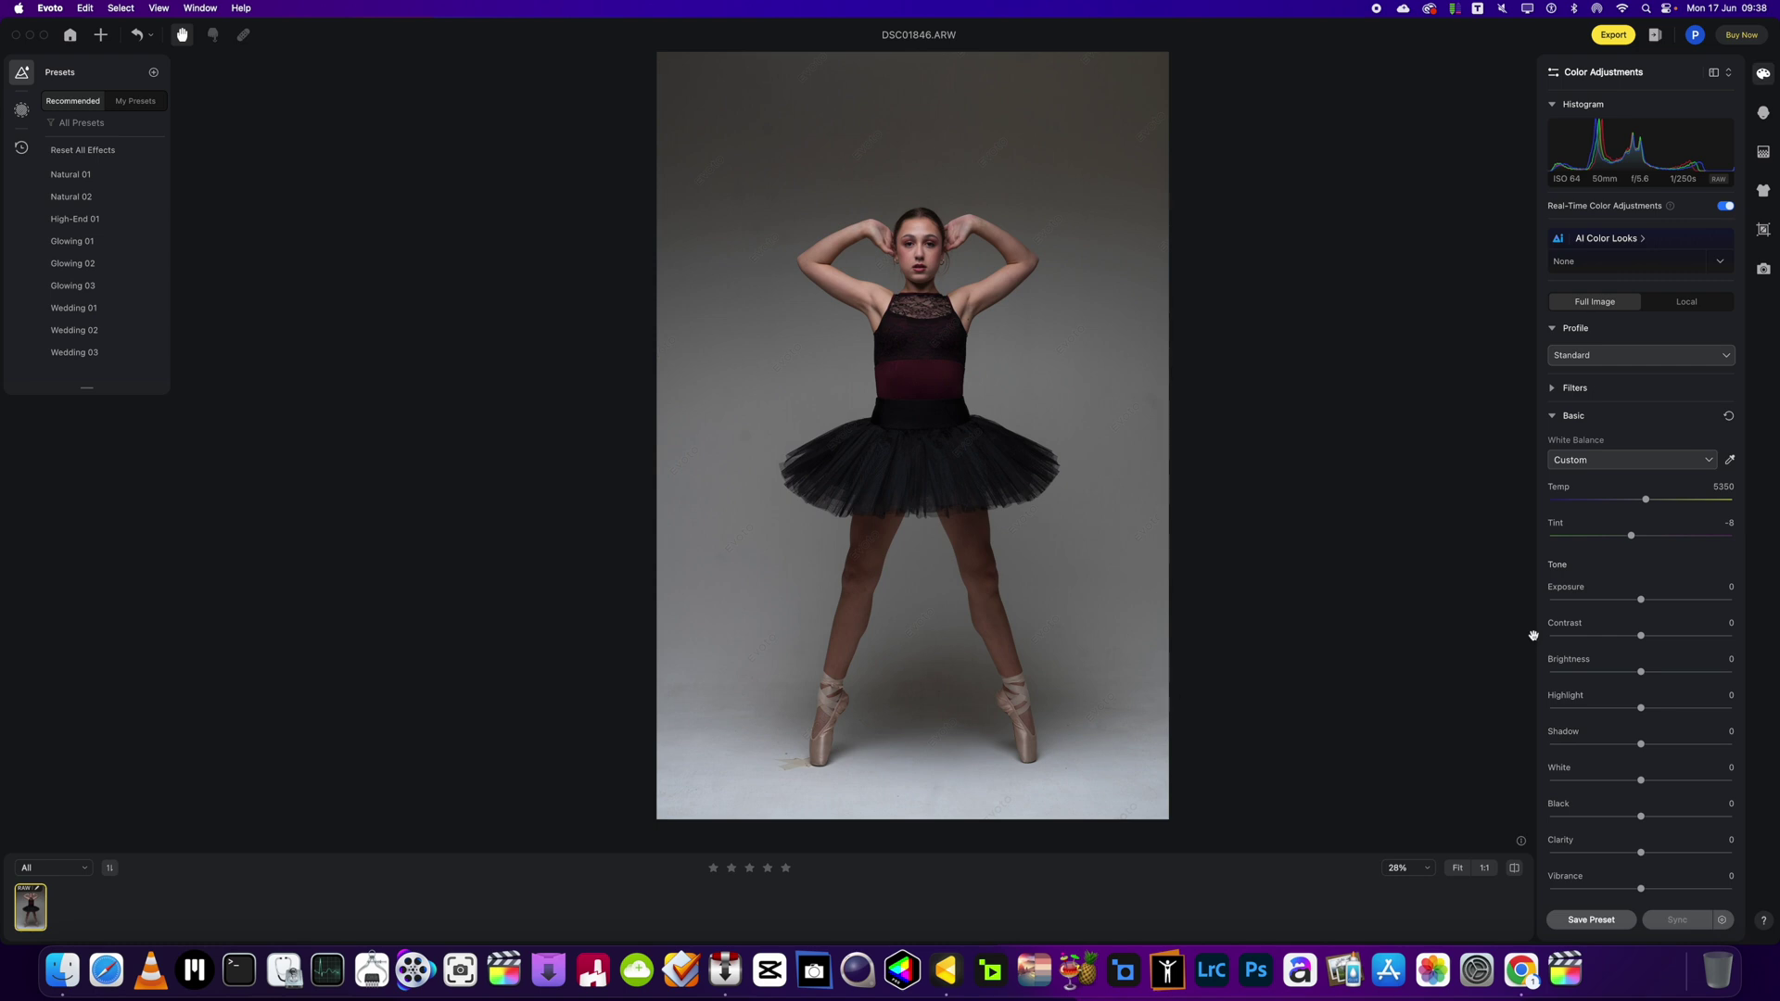
Step: Replace the grey studio backdrop with the first blue Gradient backdrop from the More list
left_click(1763, 153)
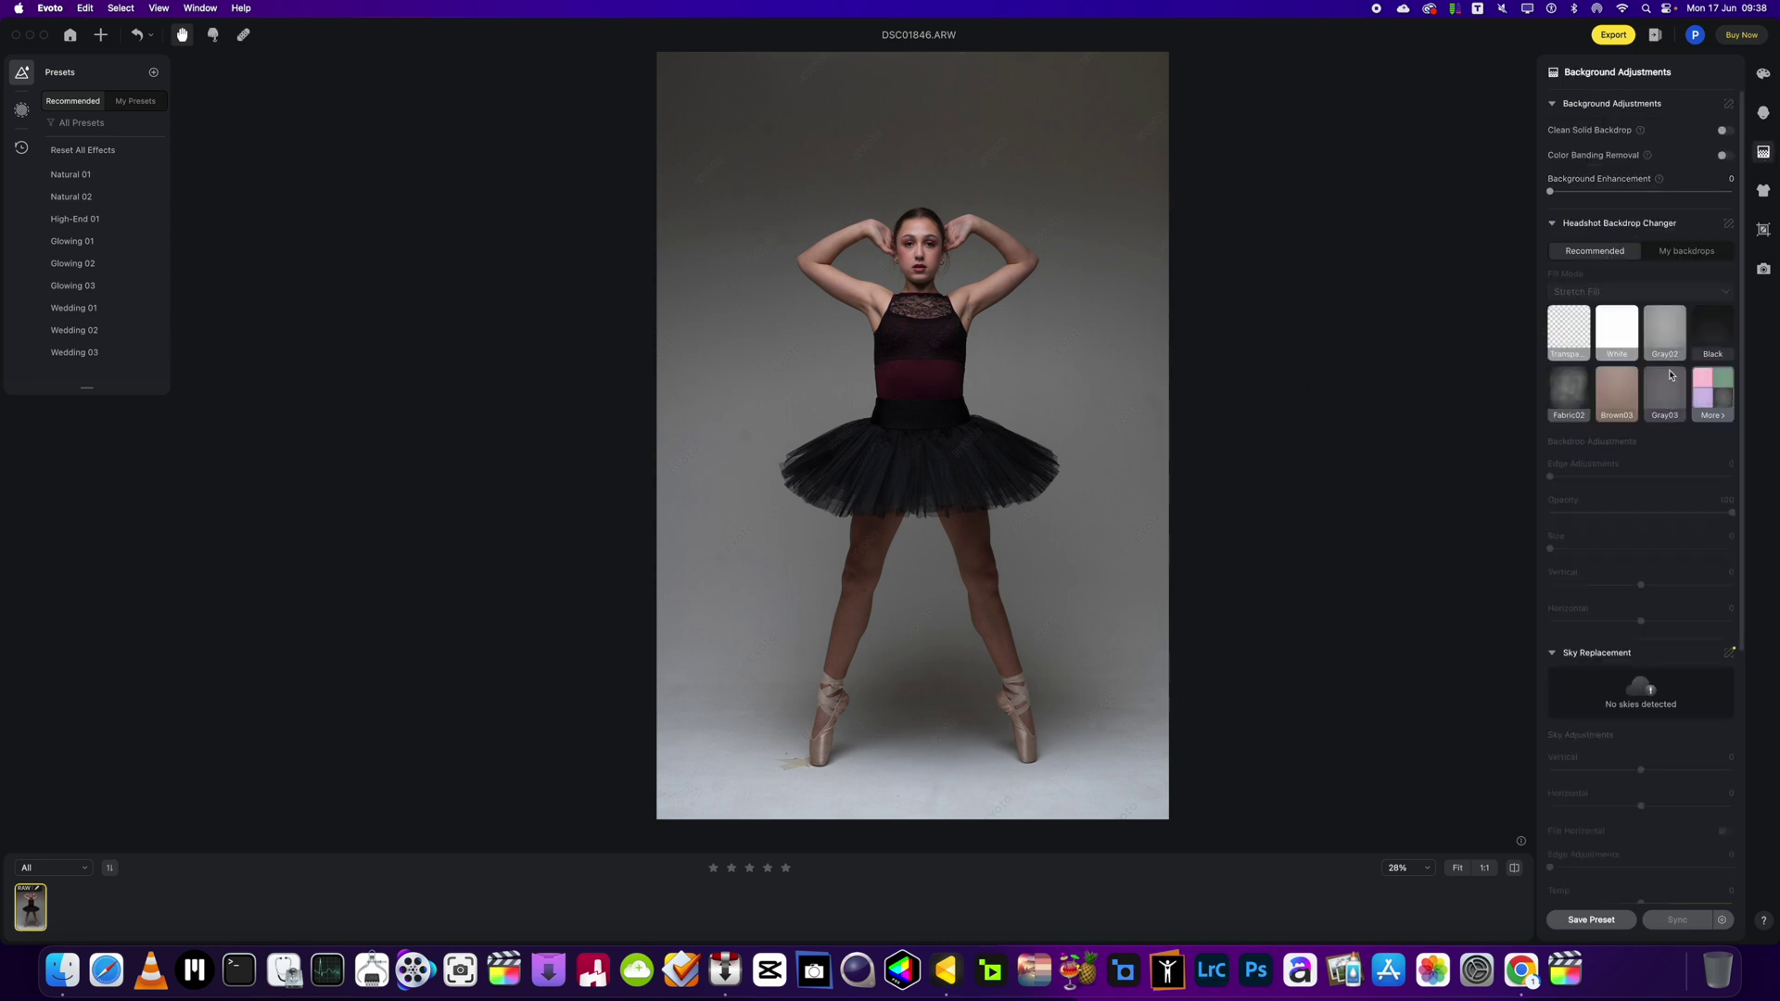
left_click(1712, 412)
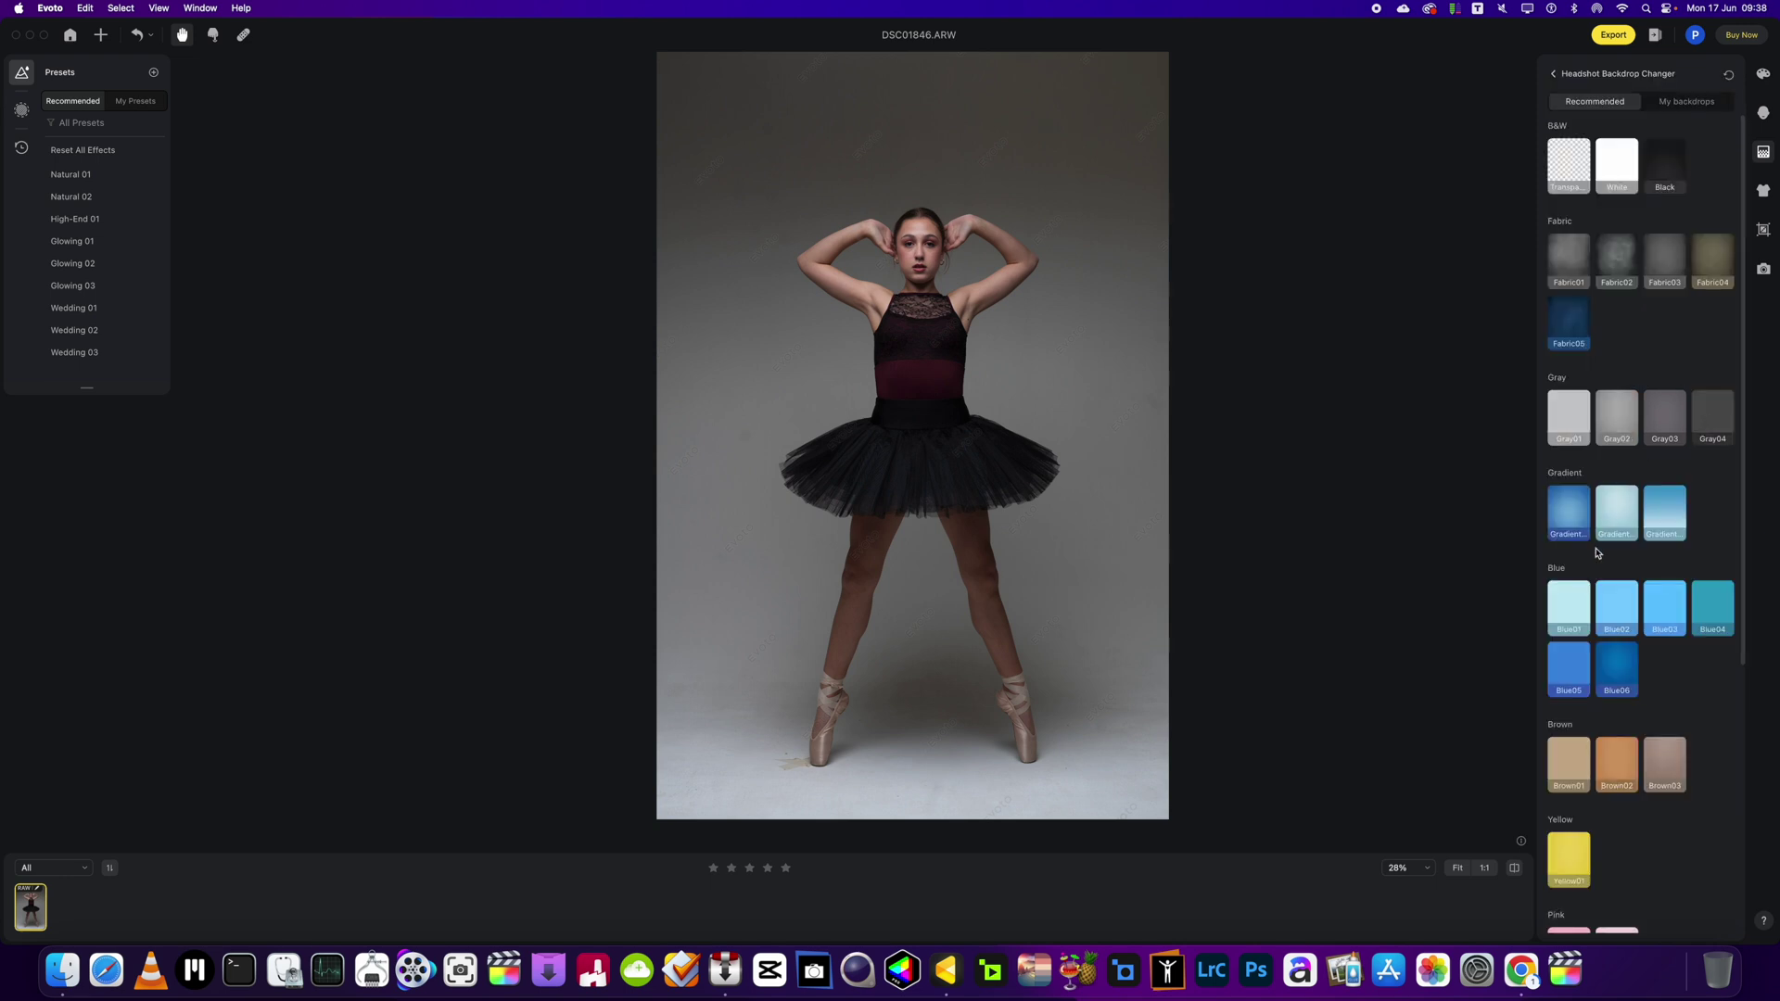
left_click(1561, 532)
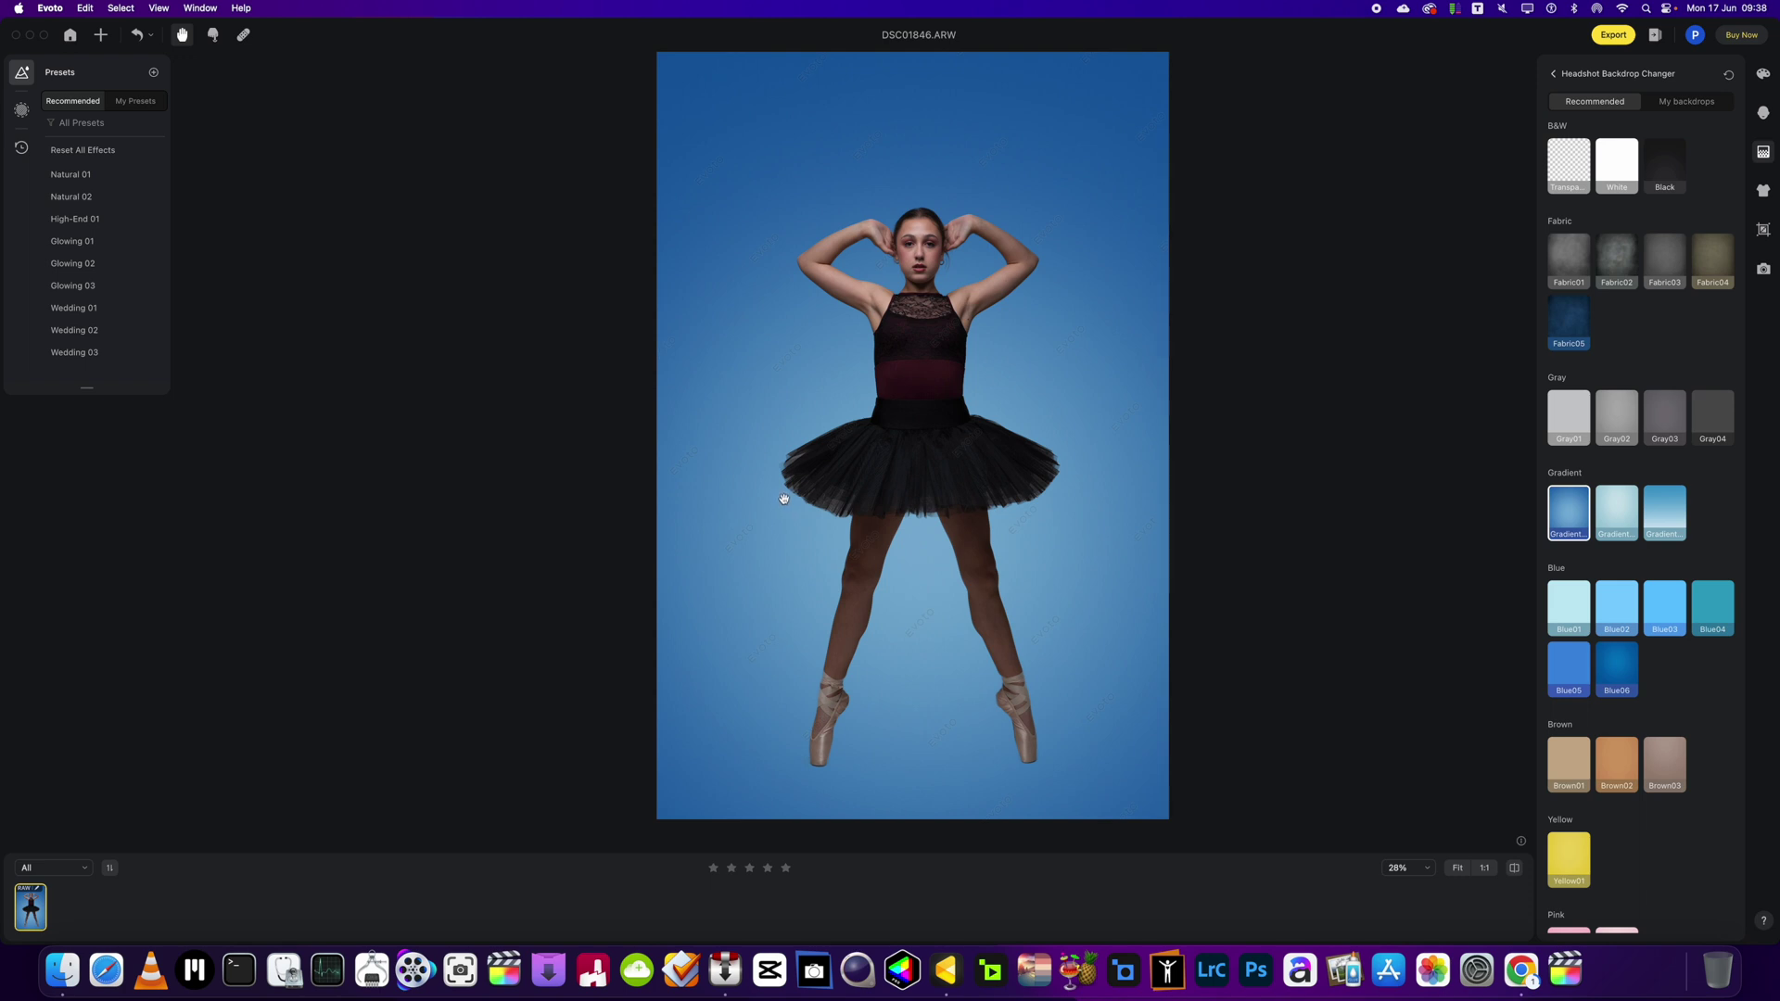
scroll(1211, 615, "down", 5)
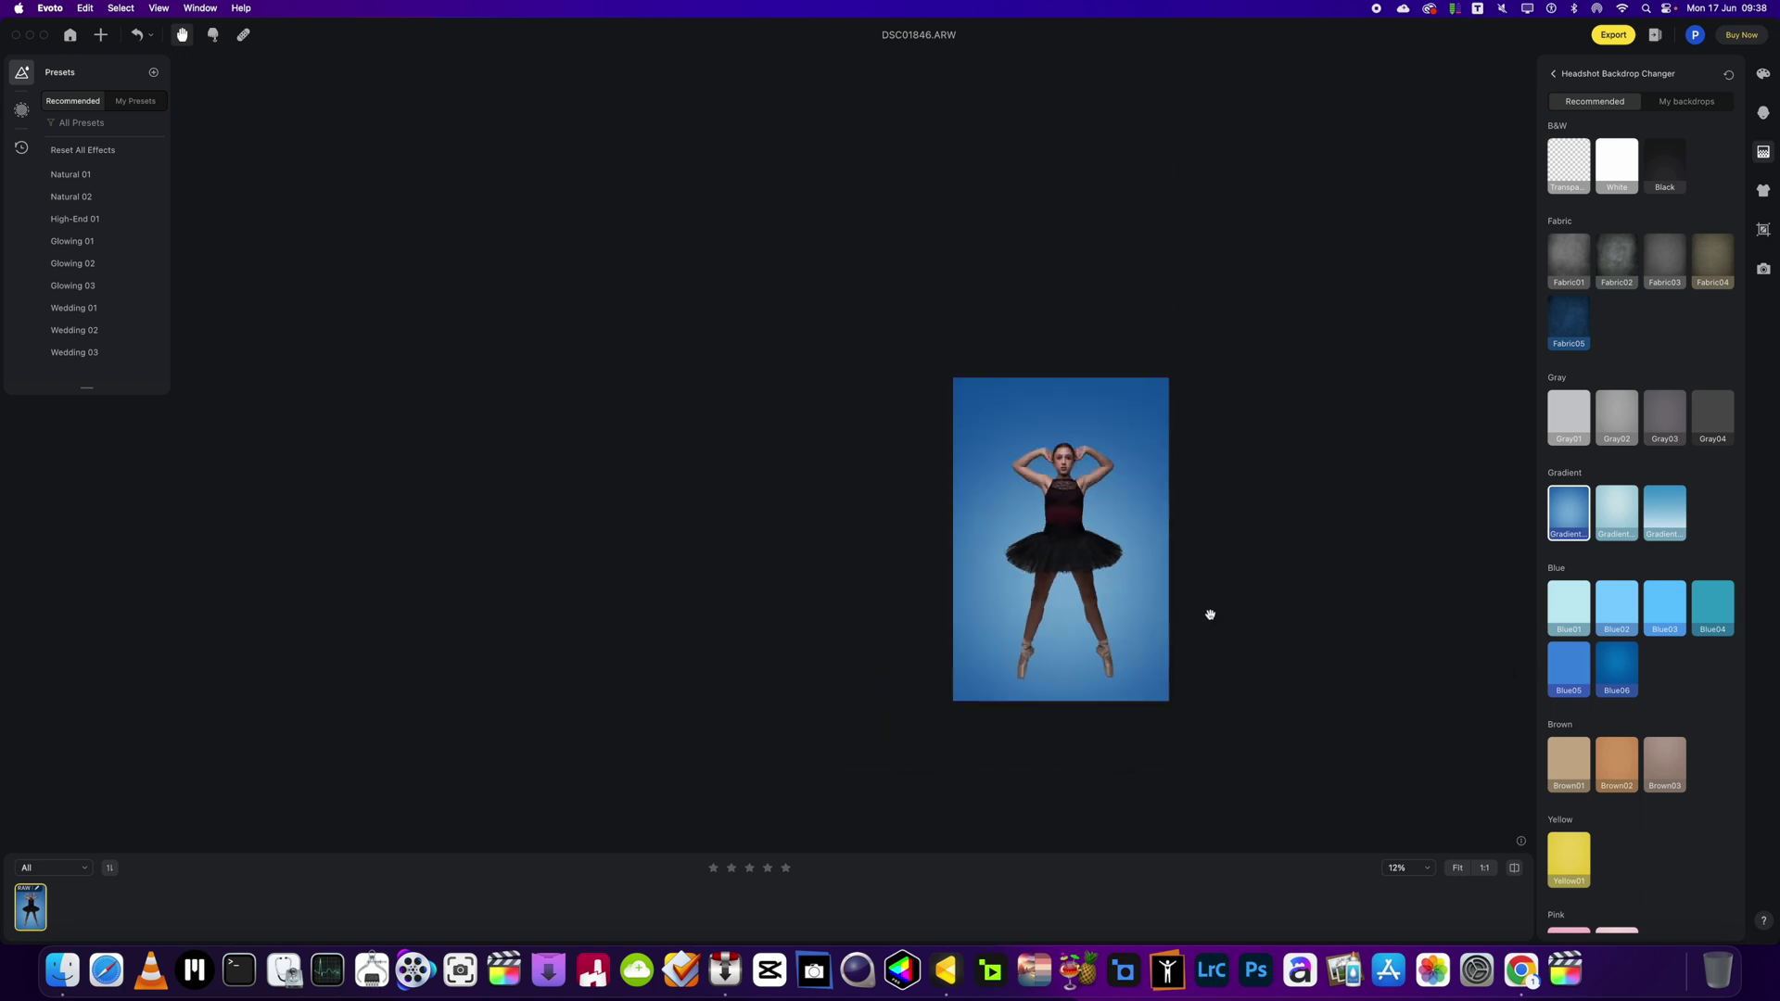
scroll(1153, 616, "up", 6)
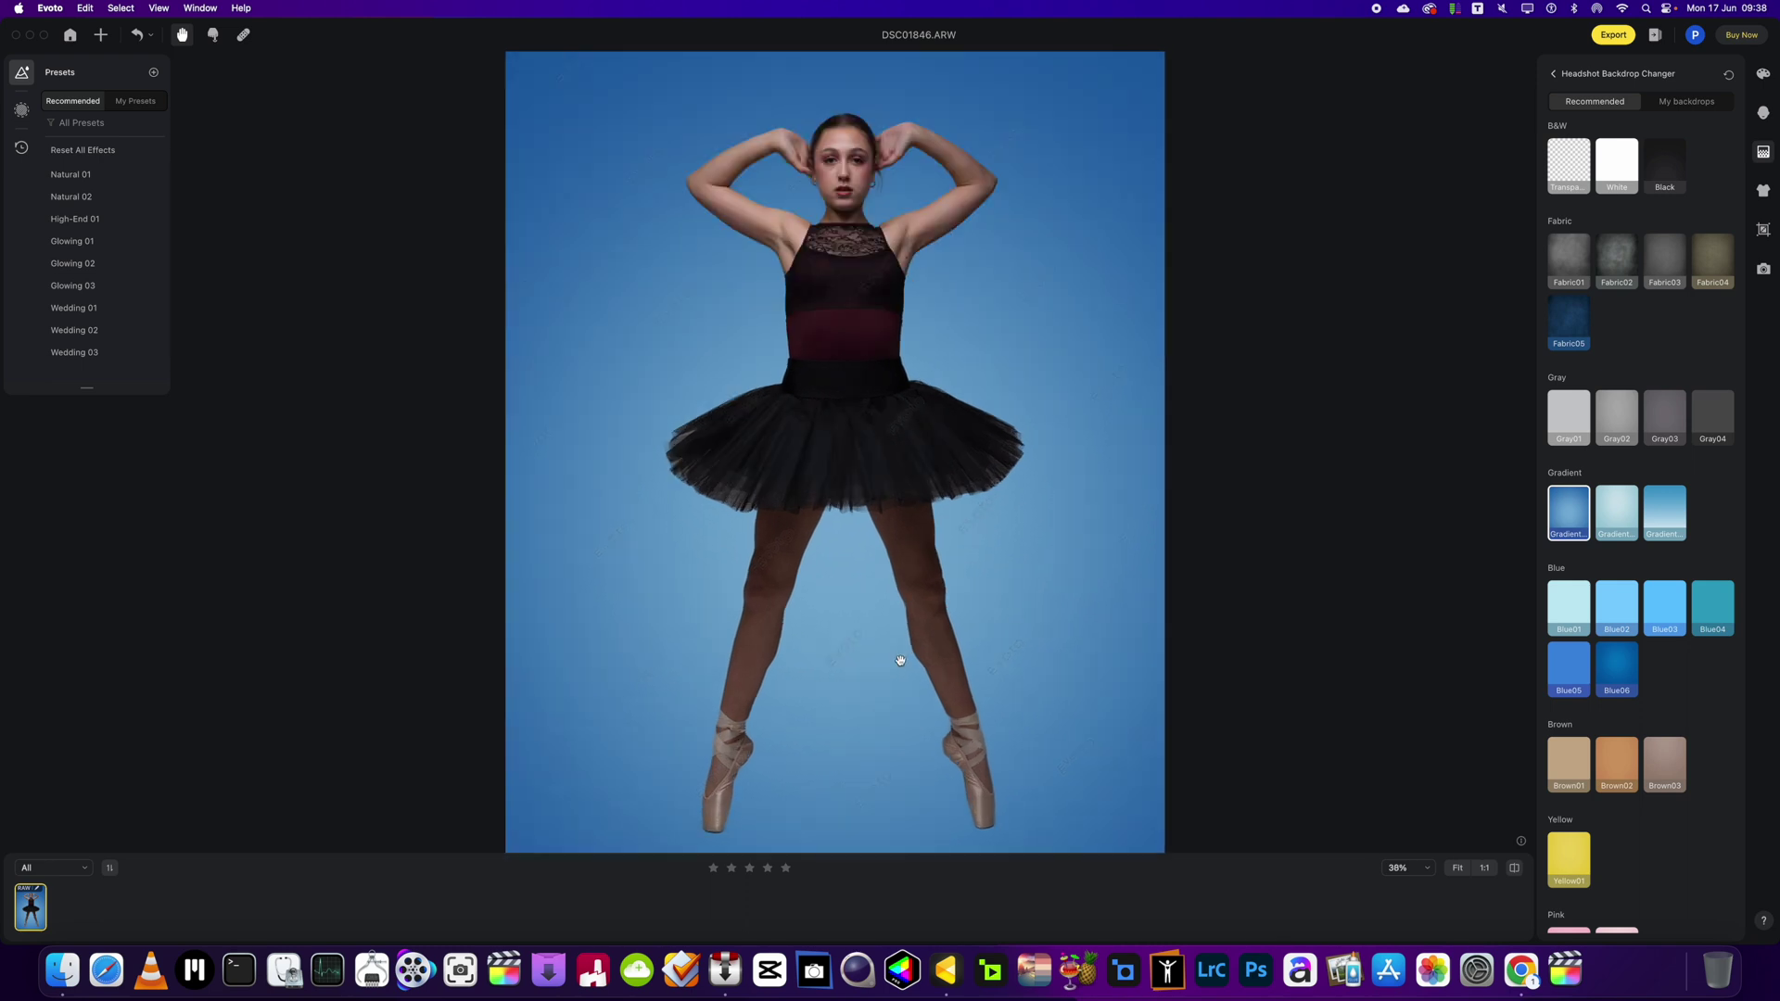
scroll(974, 637, "down", 1)
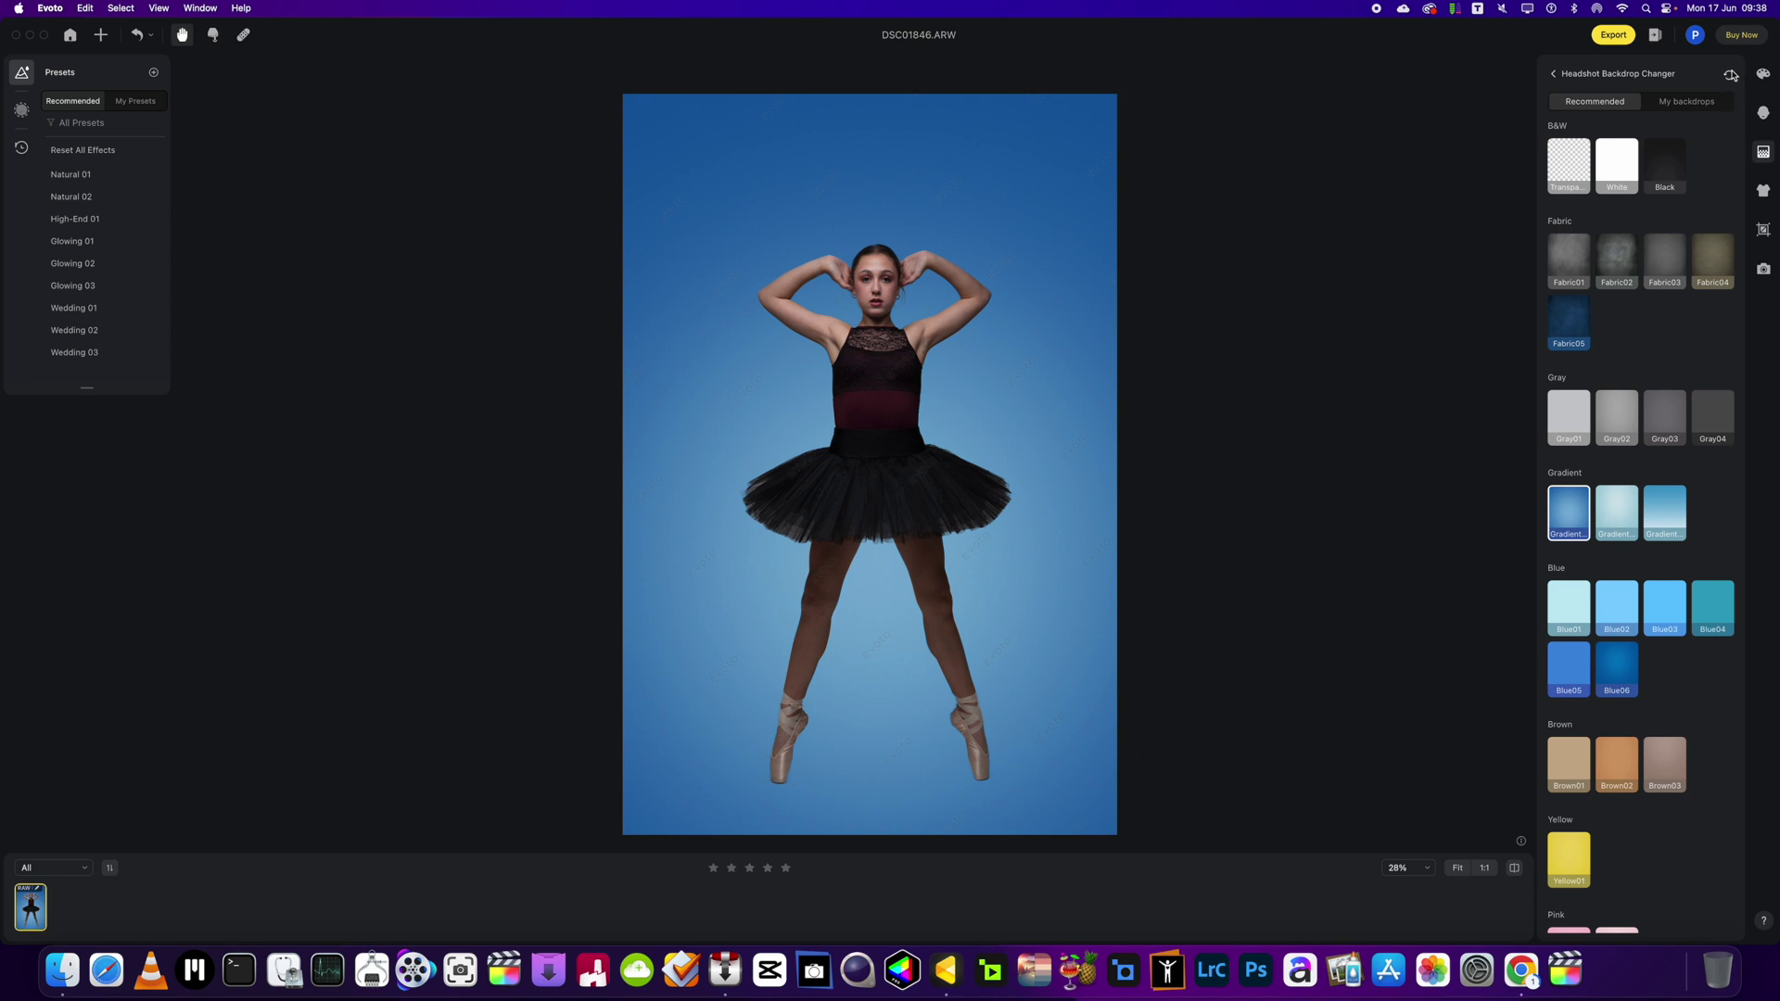
Step: Reset the Headshot Backdrop Changer to the original grey backdrop and return to Background Adjustments
left_click(1730, 74)
left_click(1554, 78)
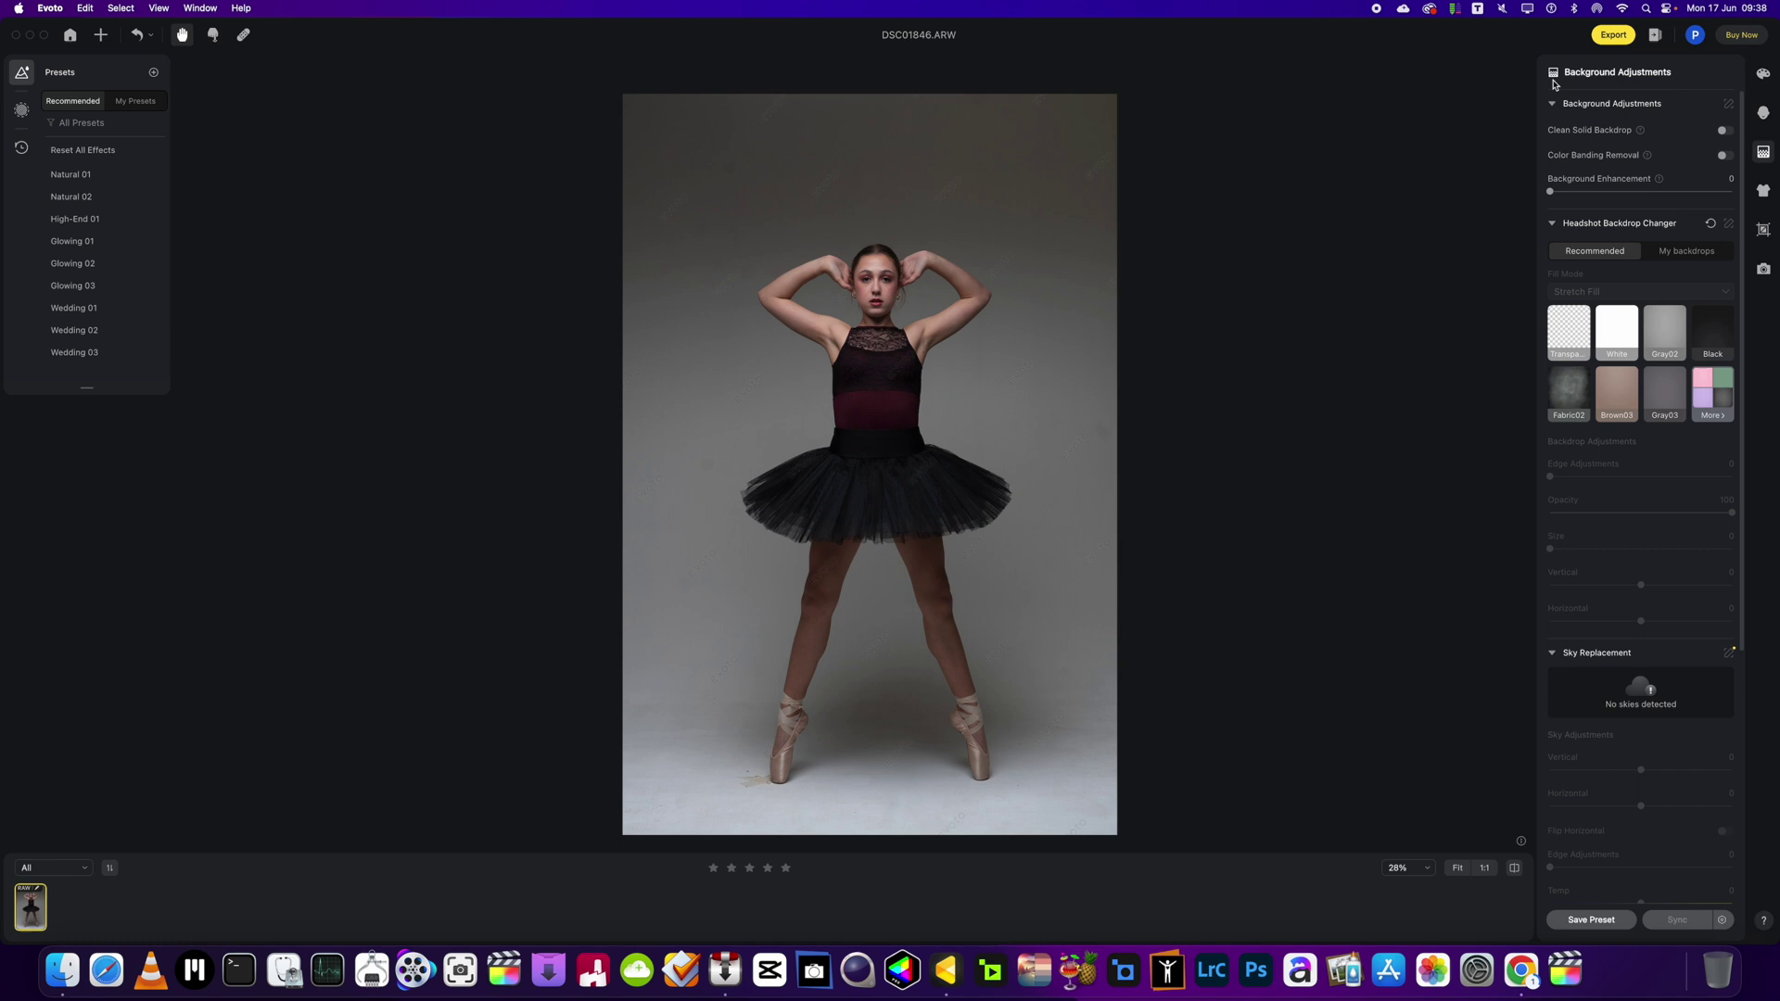
scroll(840, 584, "up", 2)
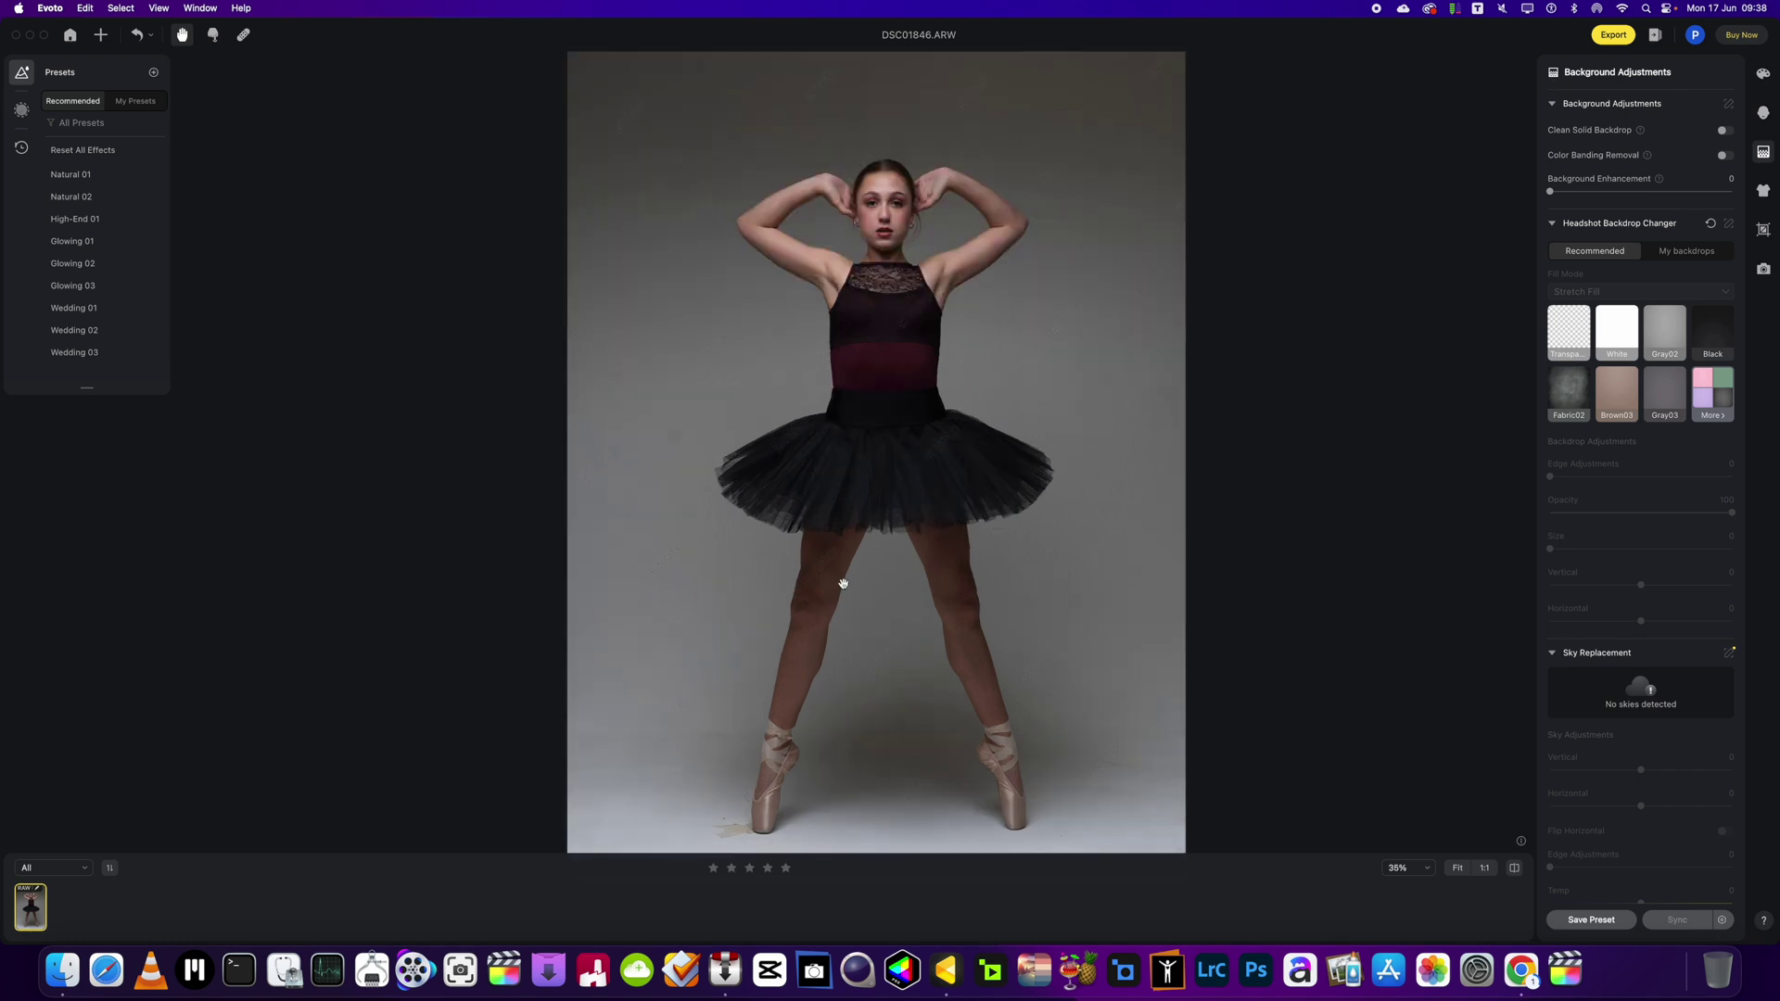
scroll(843, 583, "down", 2)
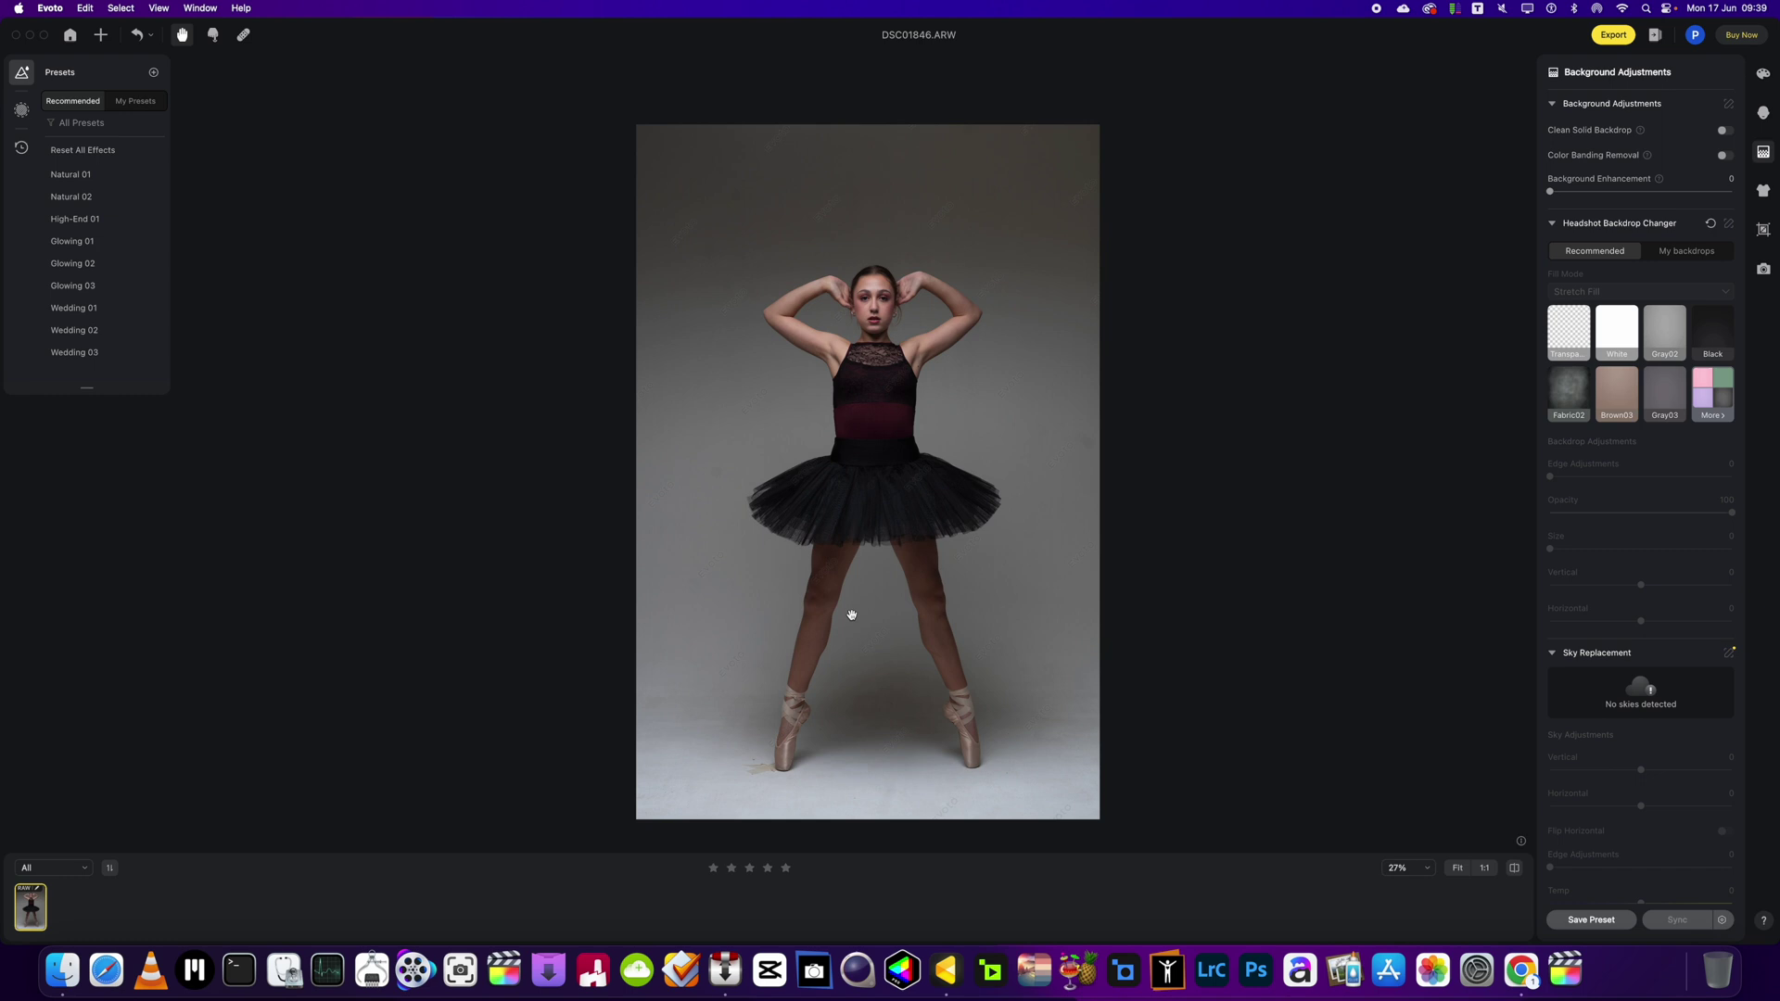
scroll(851, 615, "up", 2)
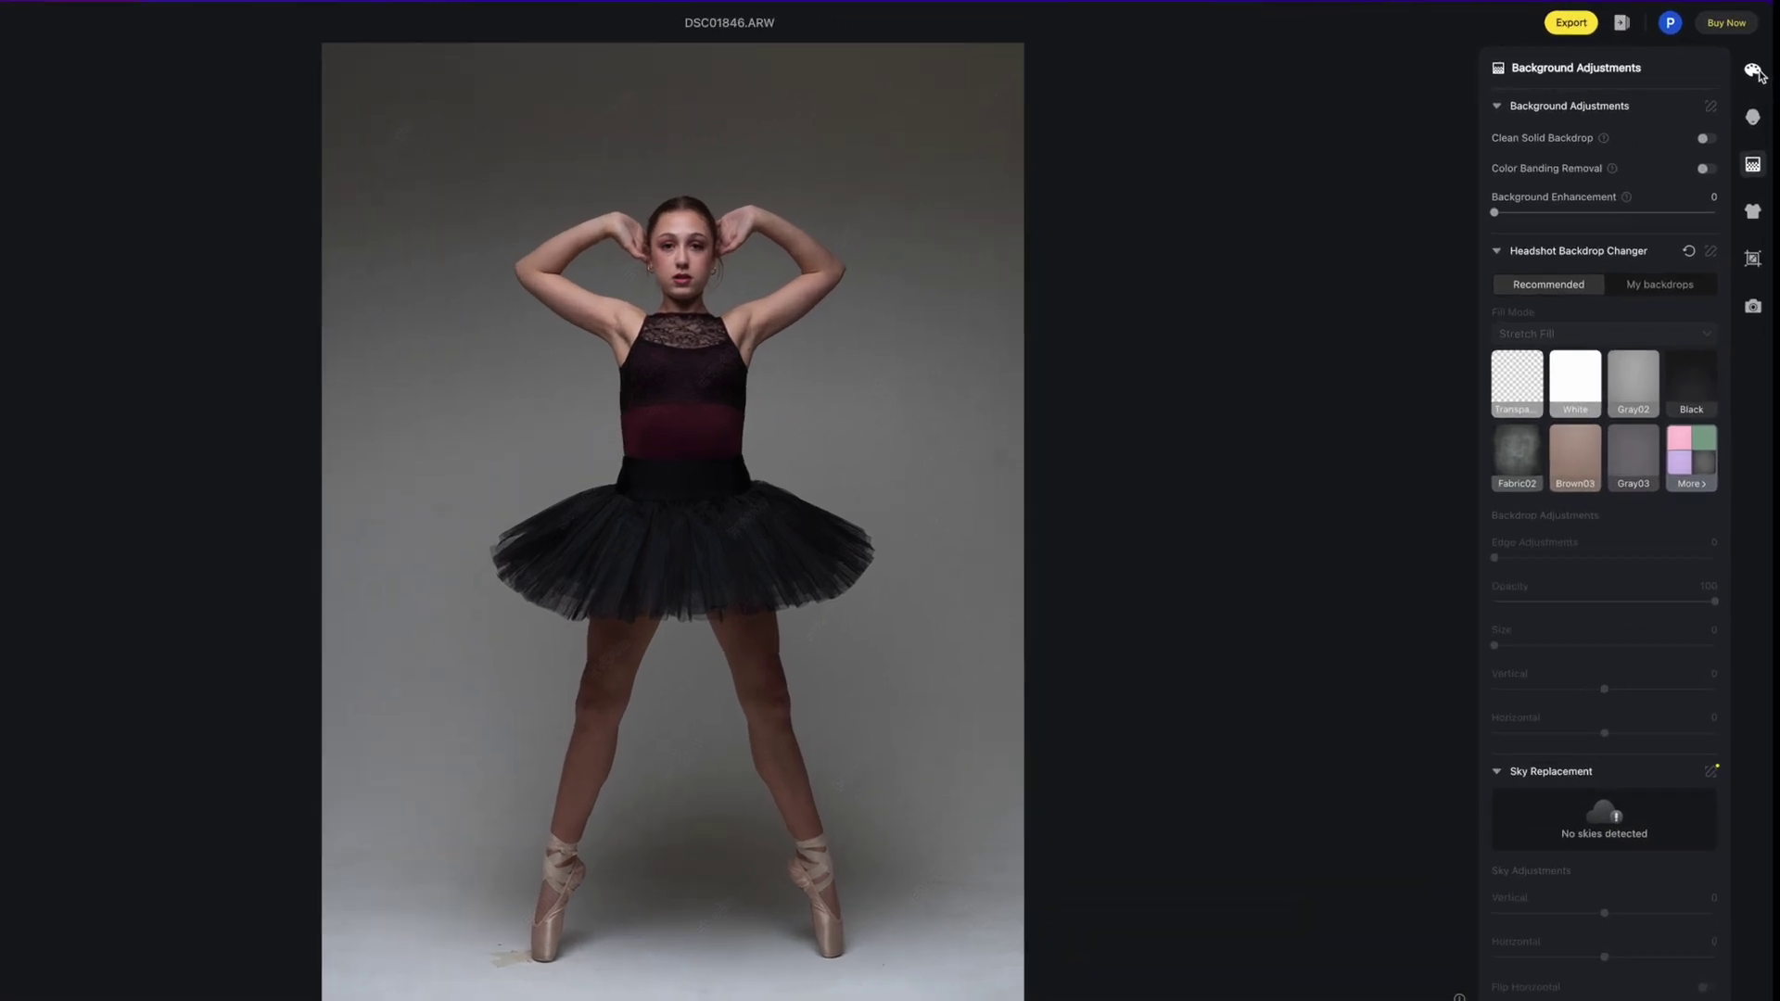
Step: Set global Shadow 100, Highlight -38, Exposure 0.35 and lower Black slightly
left_click(1754, 70)
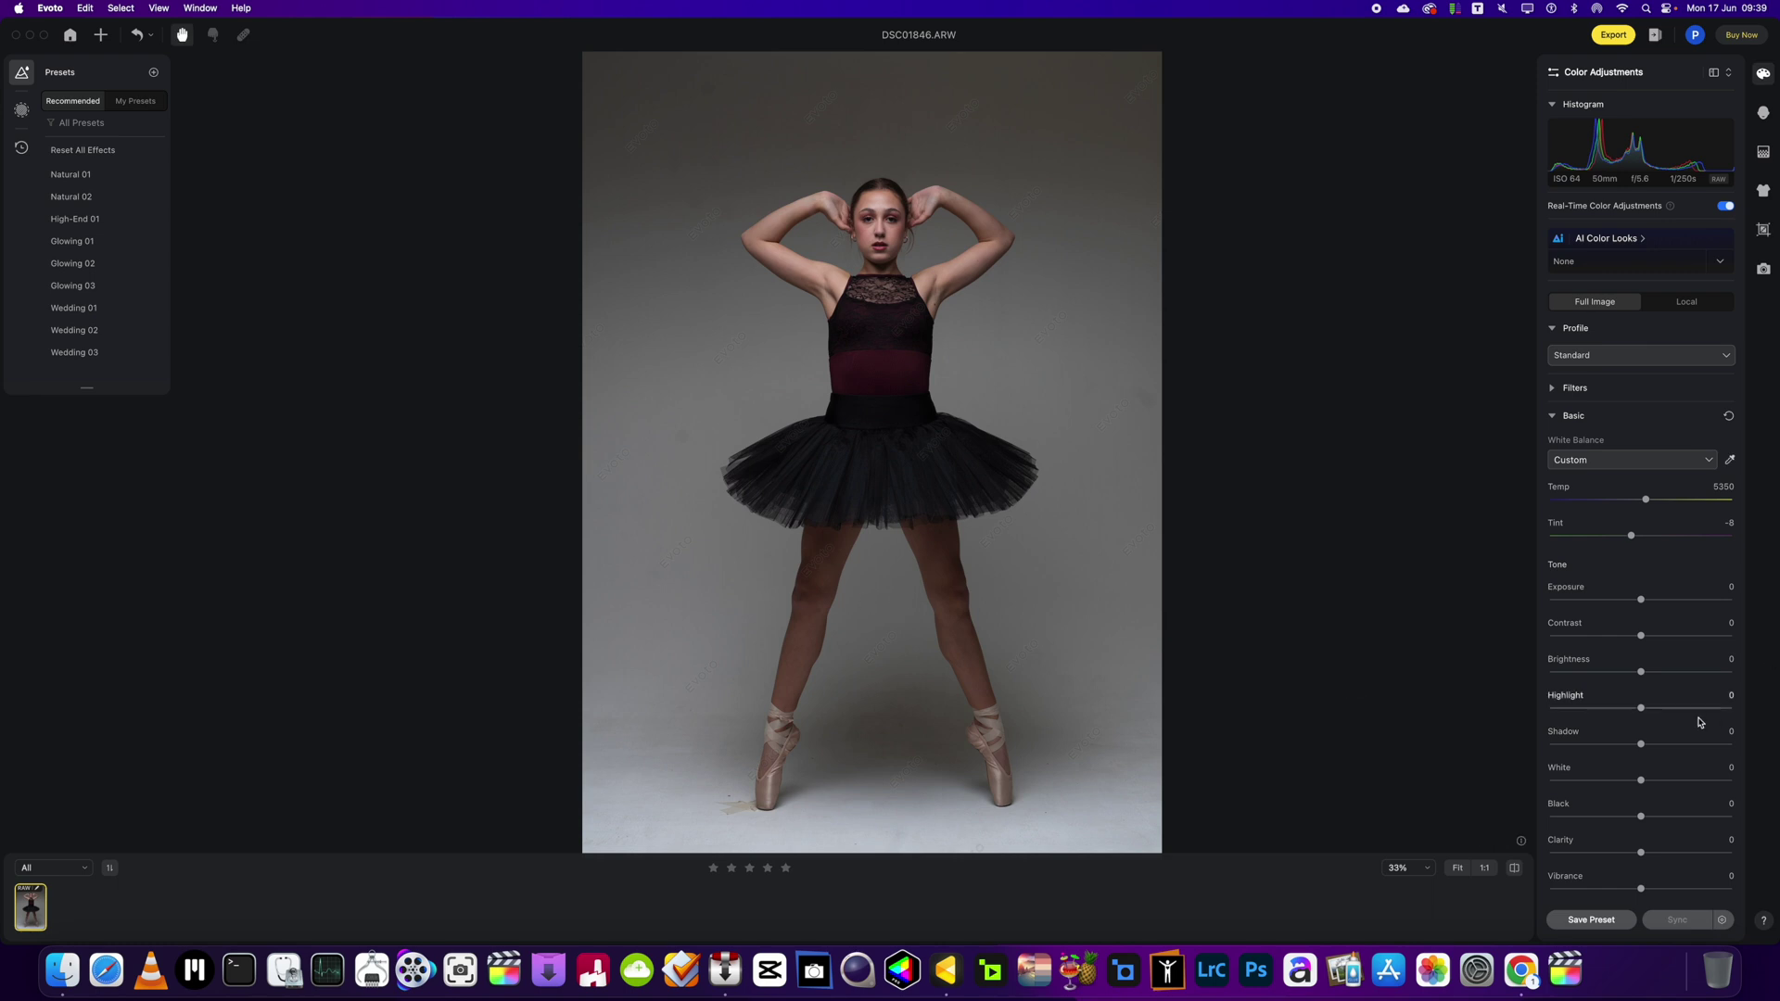
left_click_drag(1643, 745, 1778, 750)
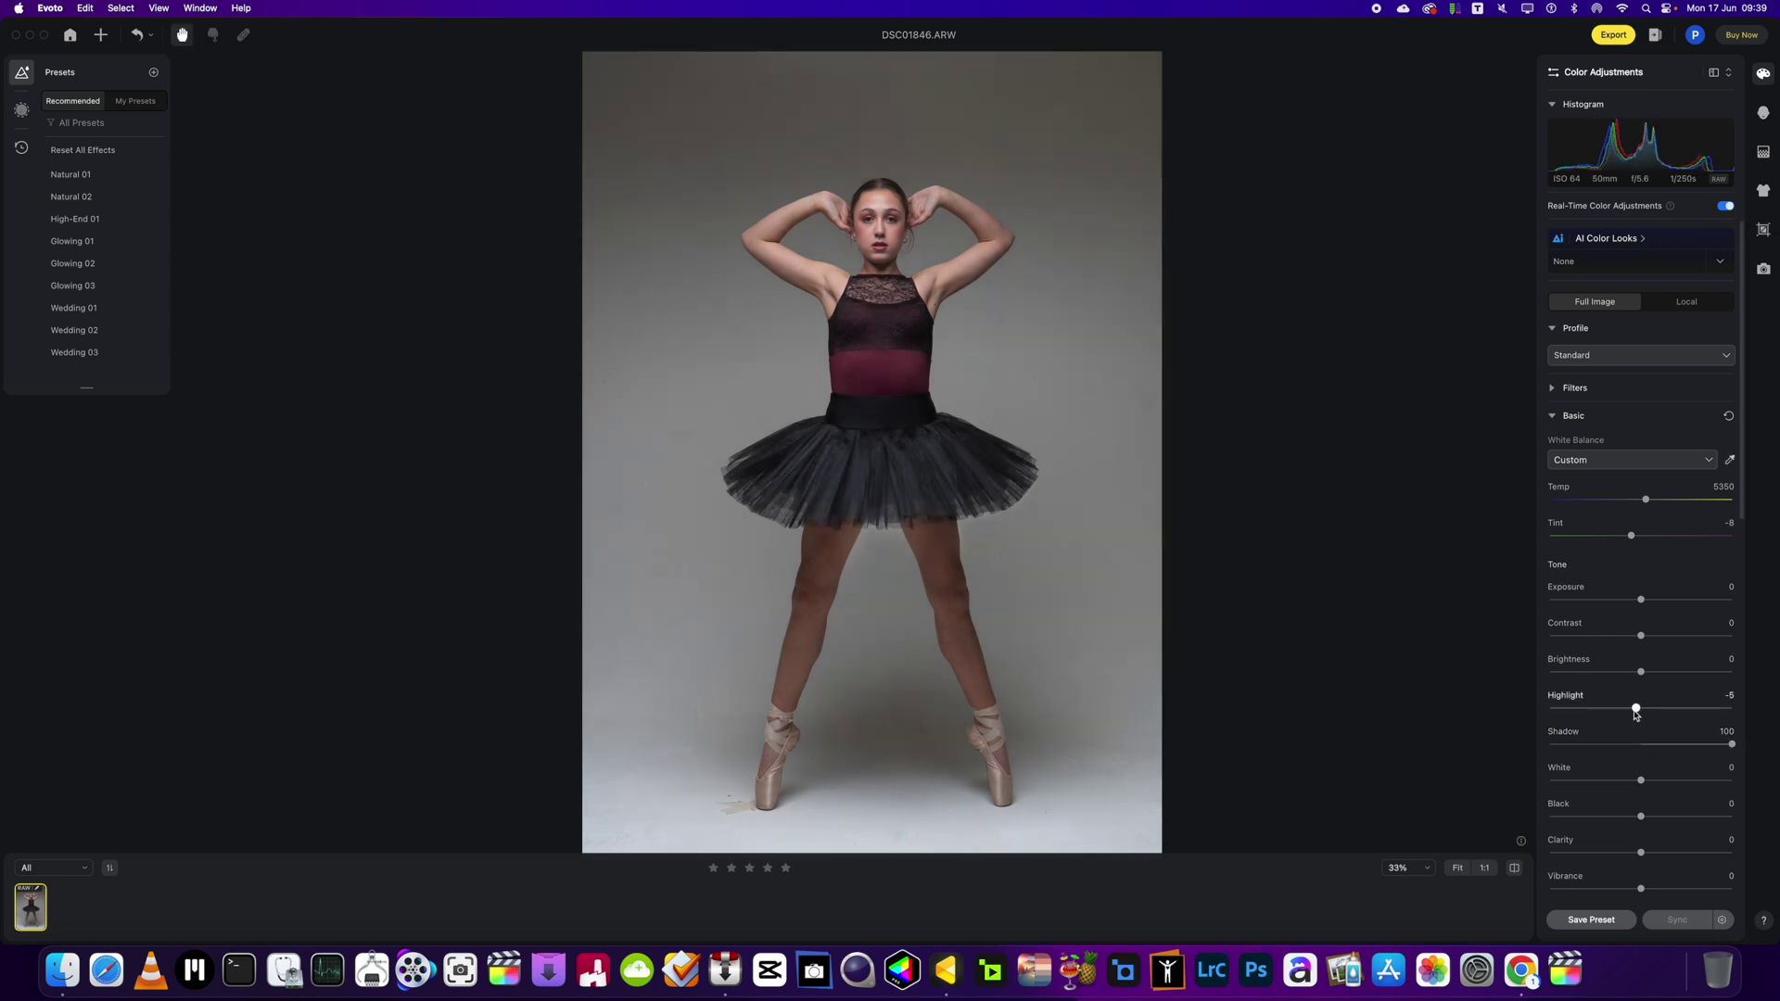
mouse_move(1640, 708)
left_mouse_down()
mouse_move(1584, 720)
mouse_move(1606, 710)
left_mouse_up()
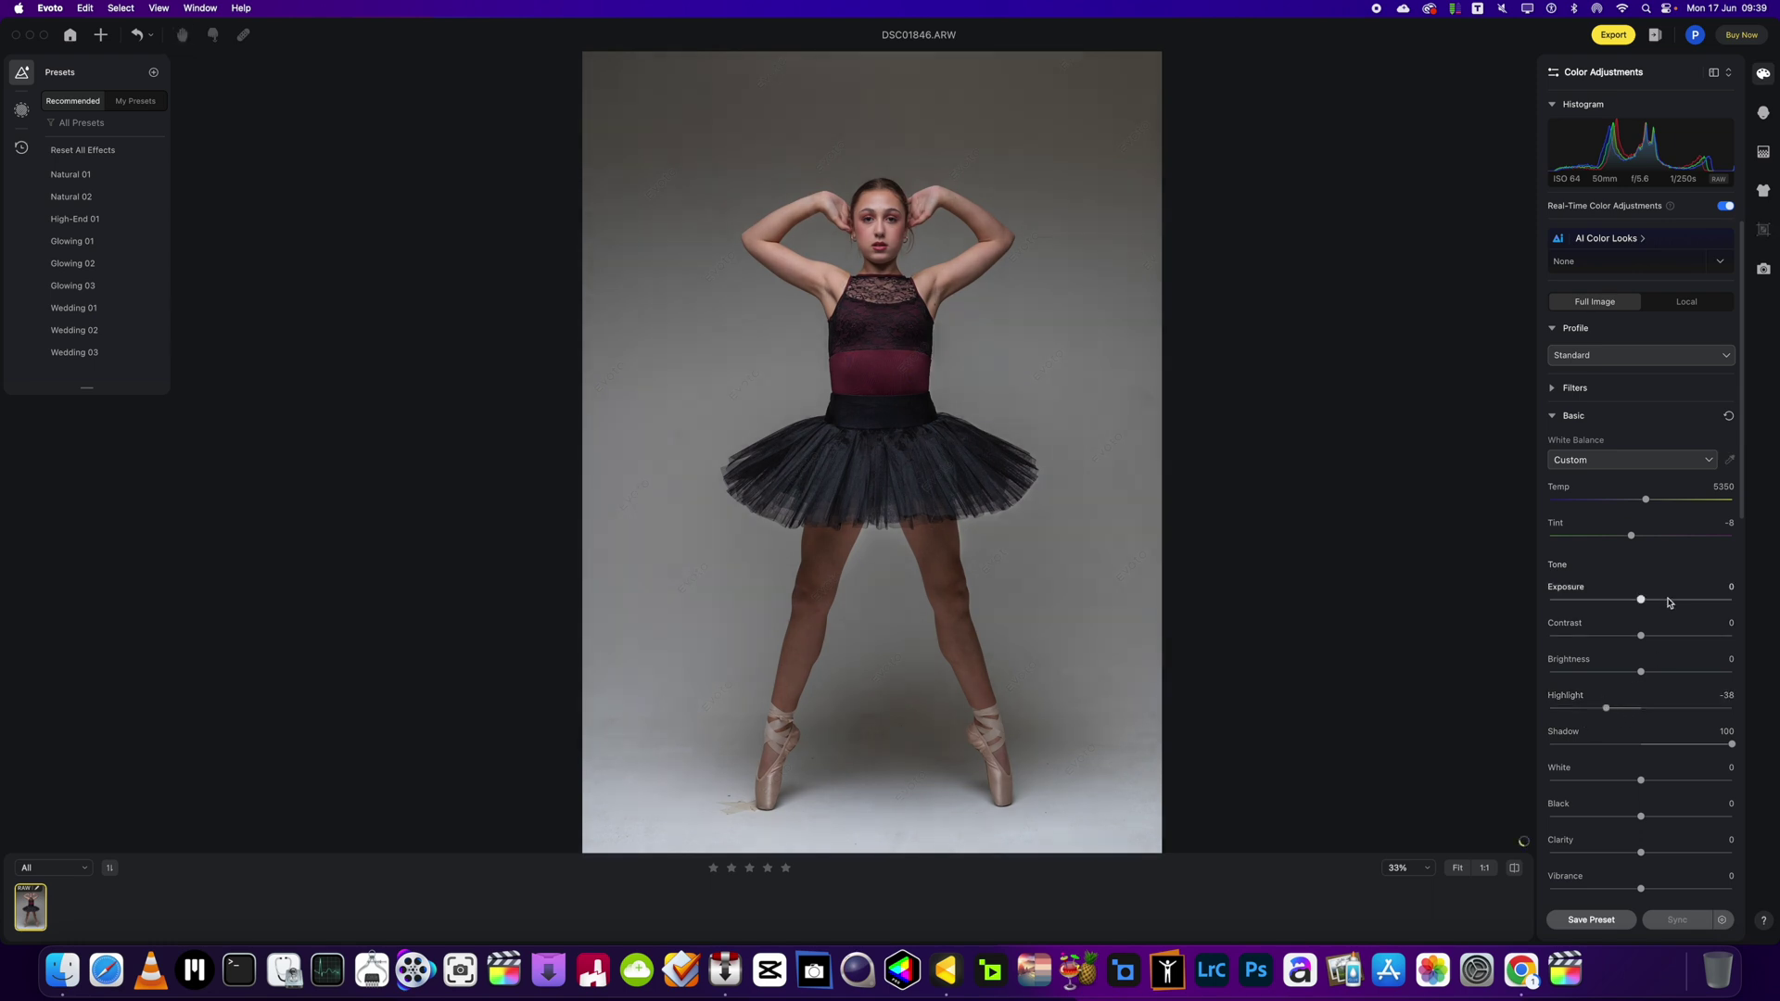
left_click_drag(1642, 600, 1654, 607)
left_click_drag(1654, 604, 1650, 605)
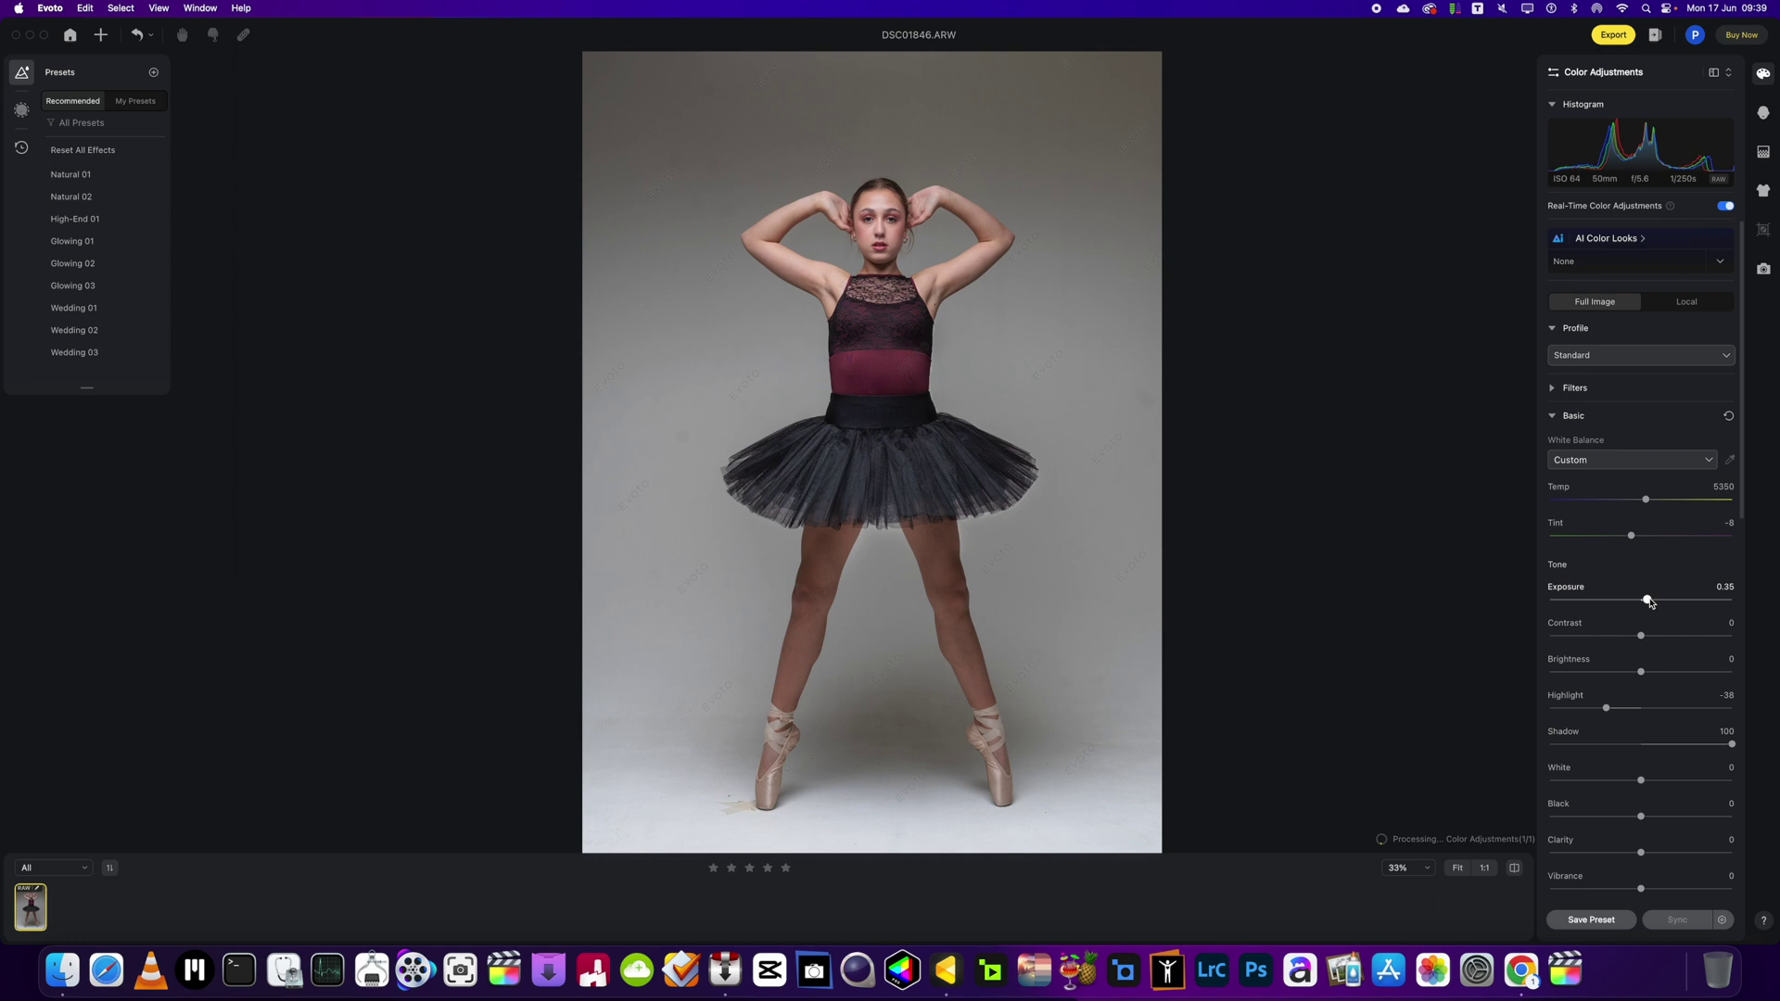
left_click_drag(1641, 817, 1624, 819)
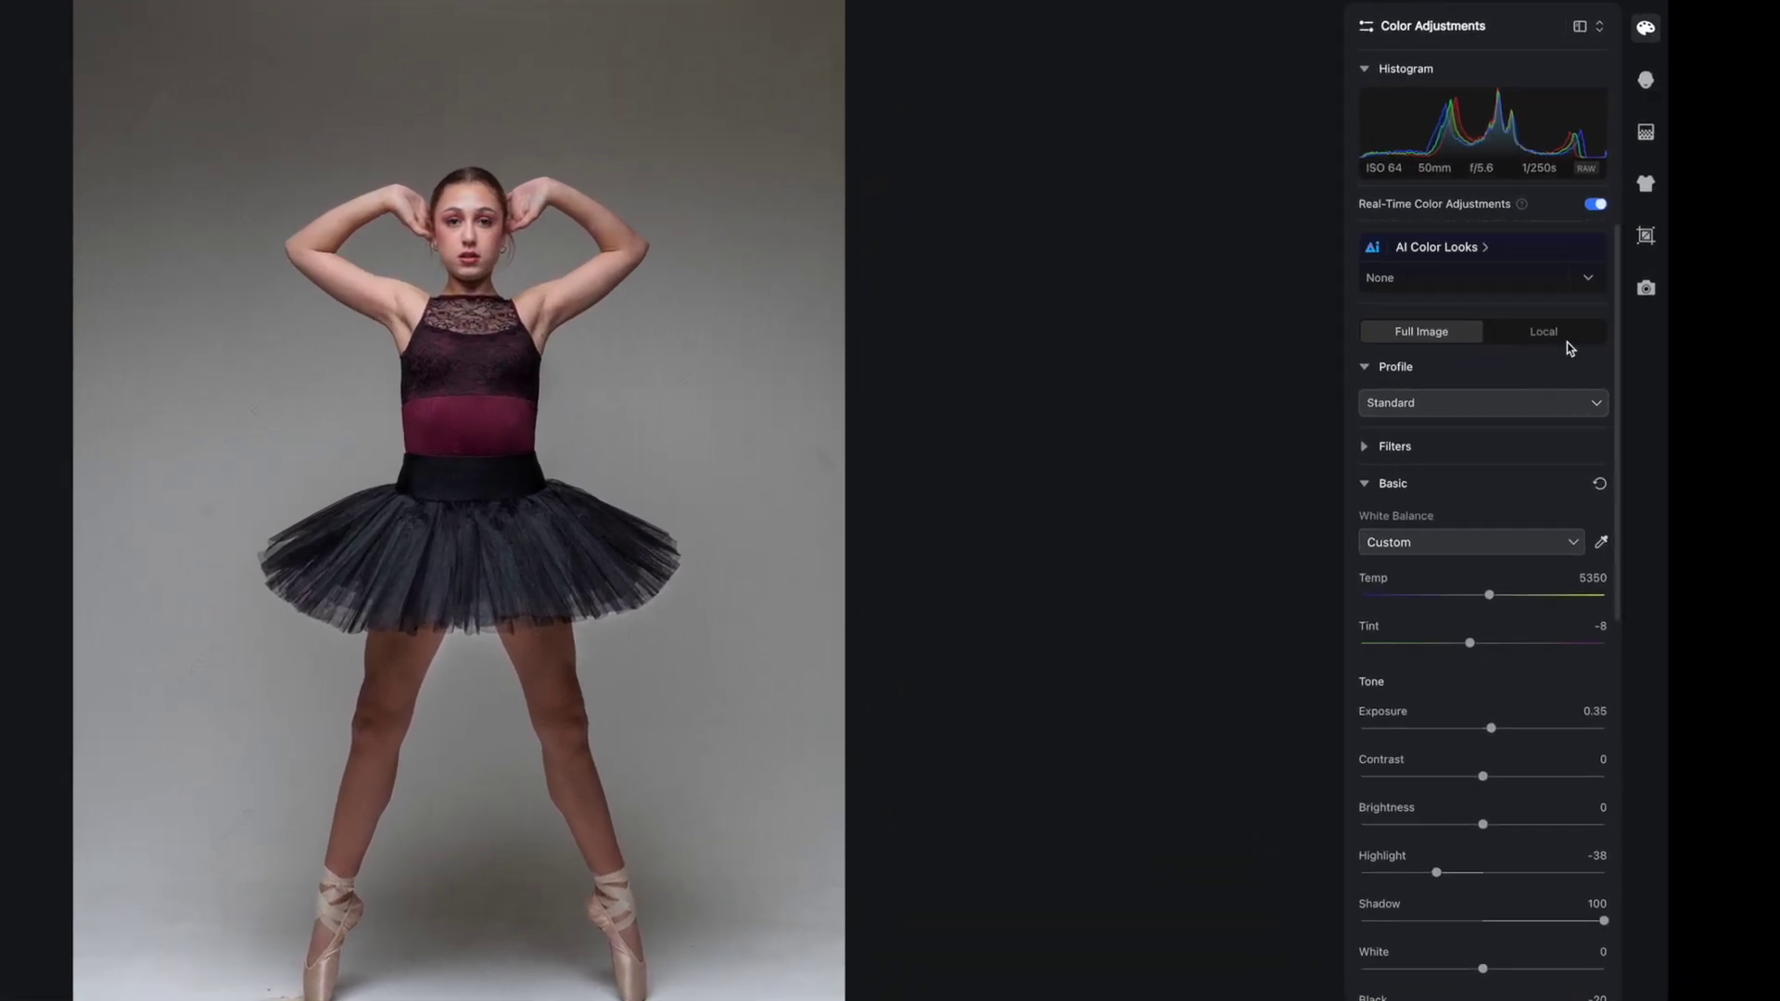
Step: Tint the backdrop blue with local Background Temp -56 and Tint 26
left_click(1542, 338)
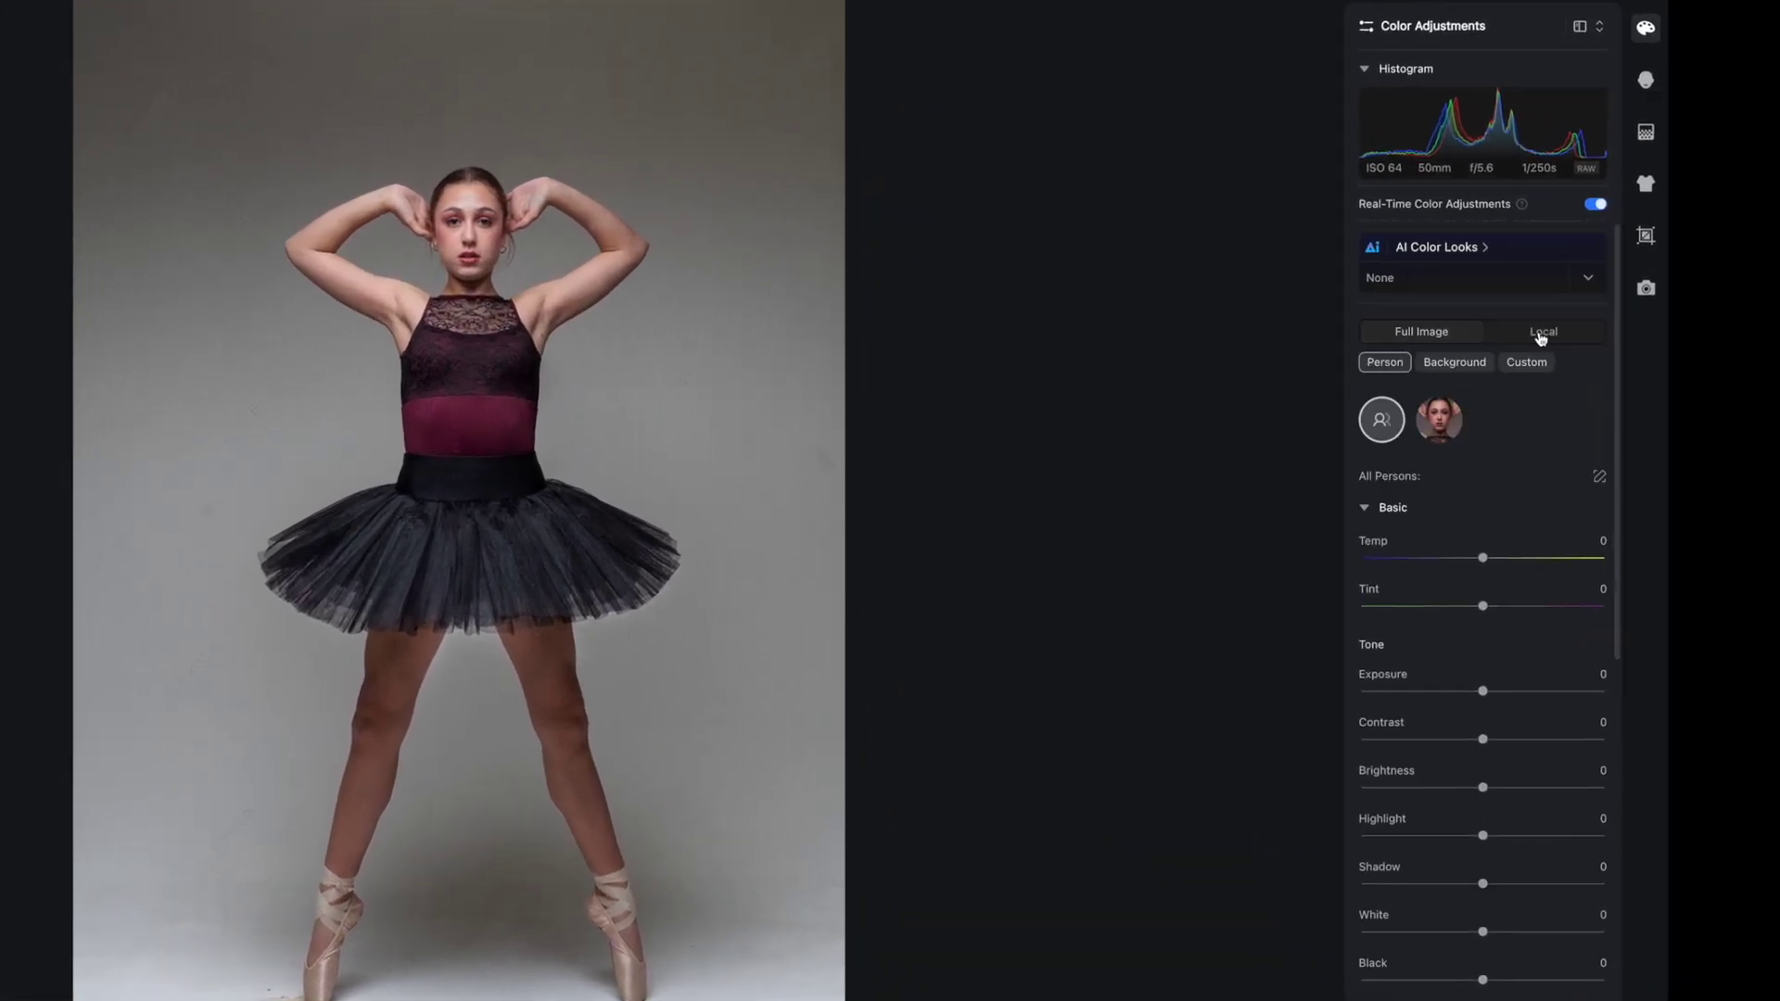
left_click(1457, 362)
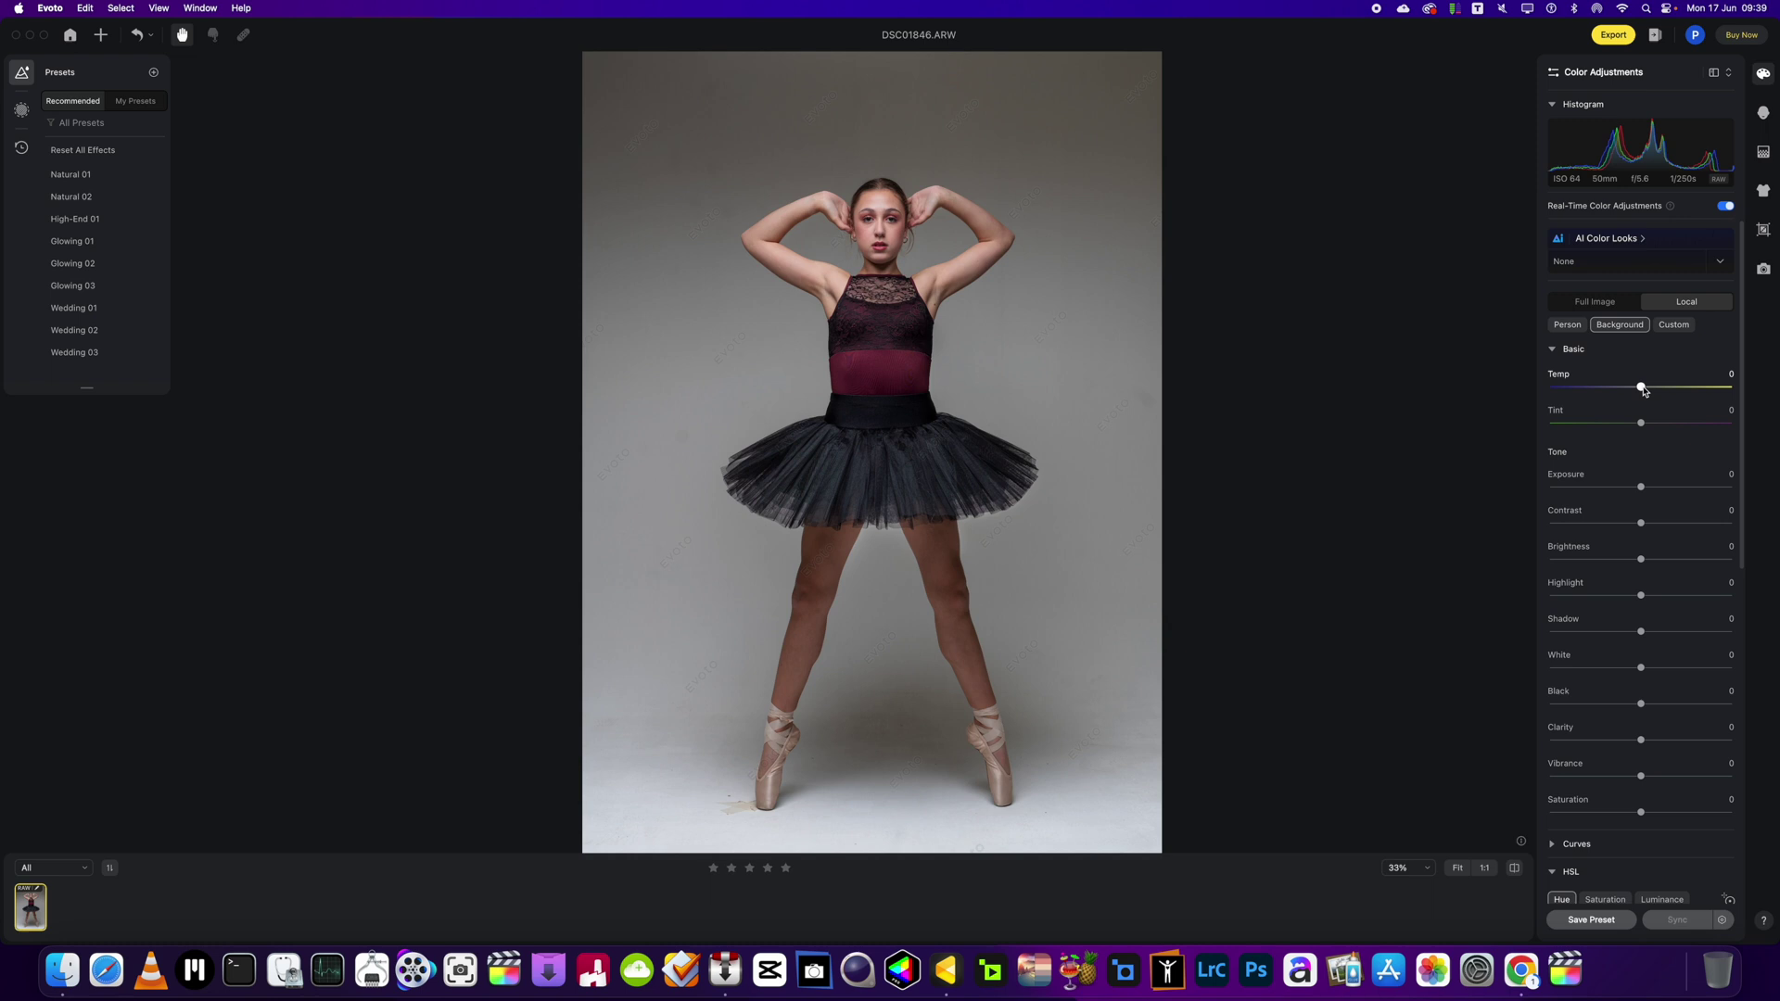
left_click_drag(1511, 434, 1473, 440)
left_click_drag(1611, 393, 1713, 427)
left_click(1588, 386)
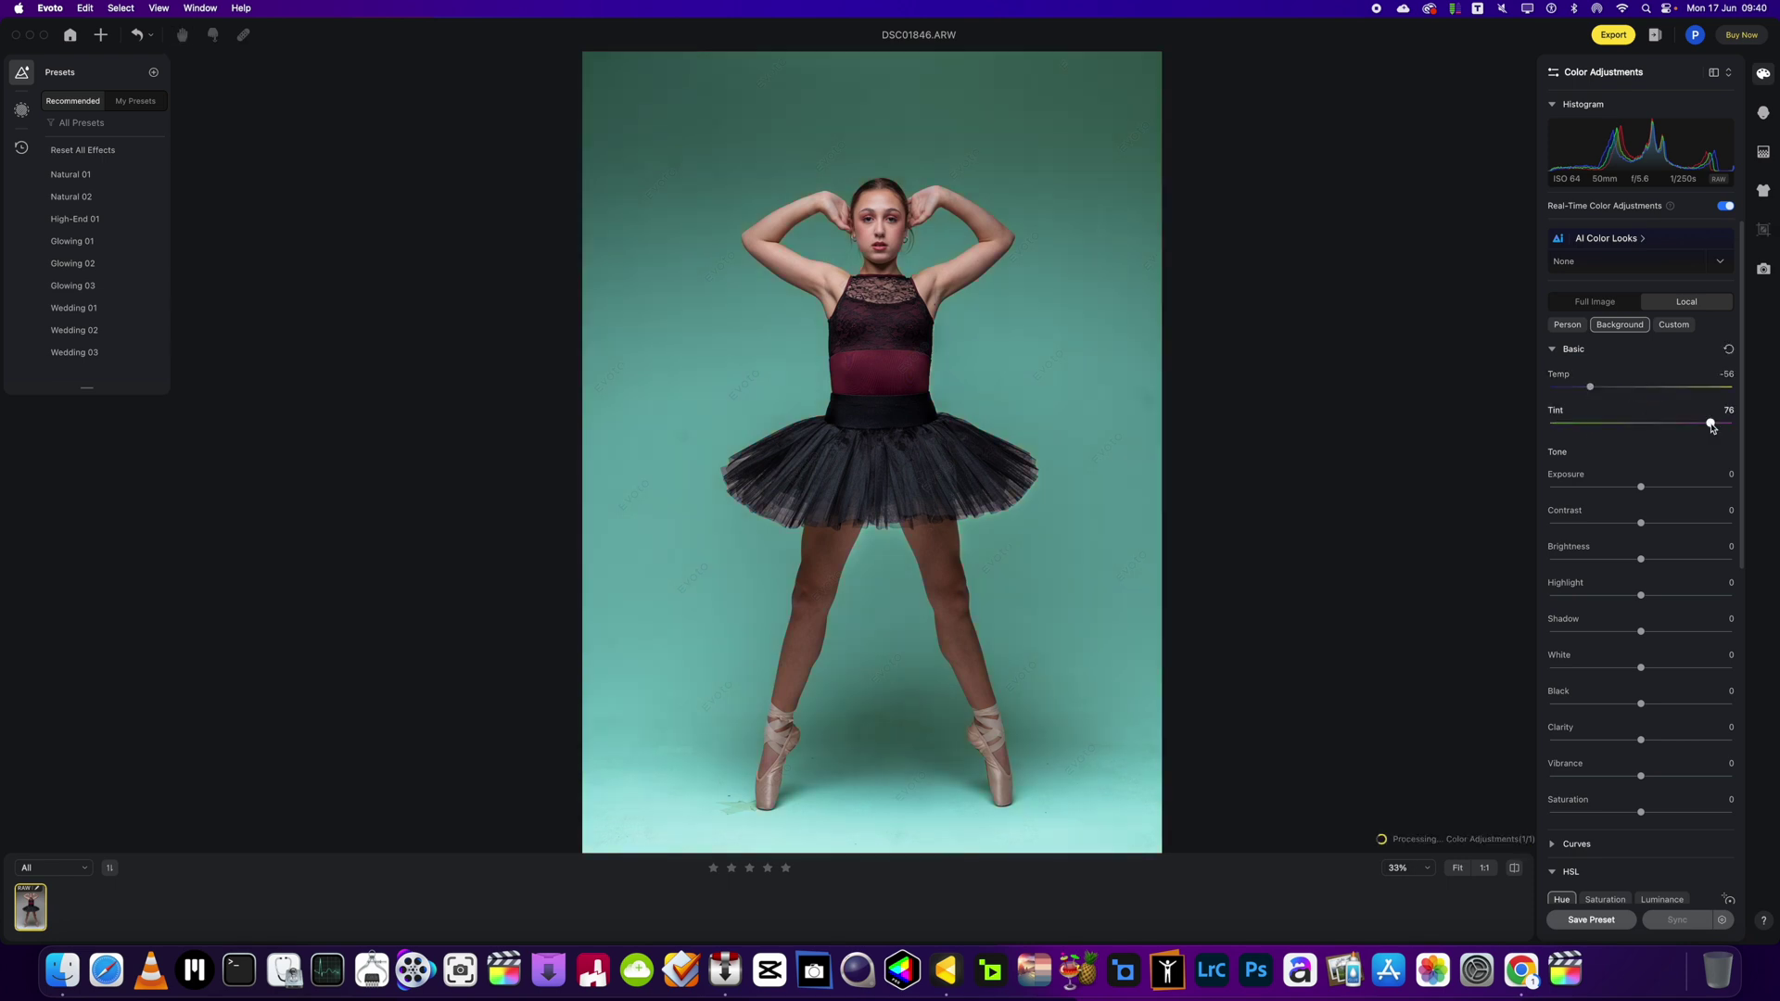
left_click_drag(1713, 424, 1664, 427)
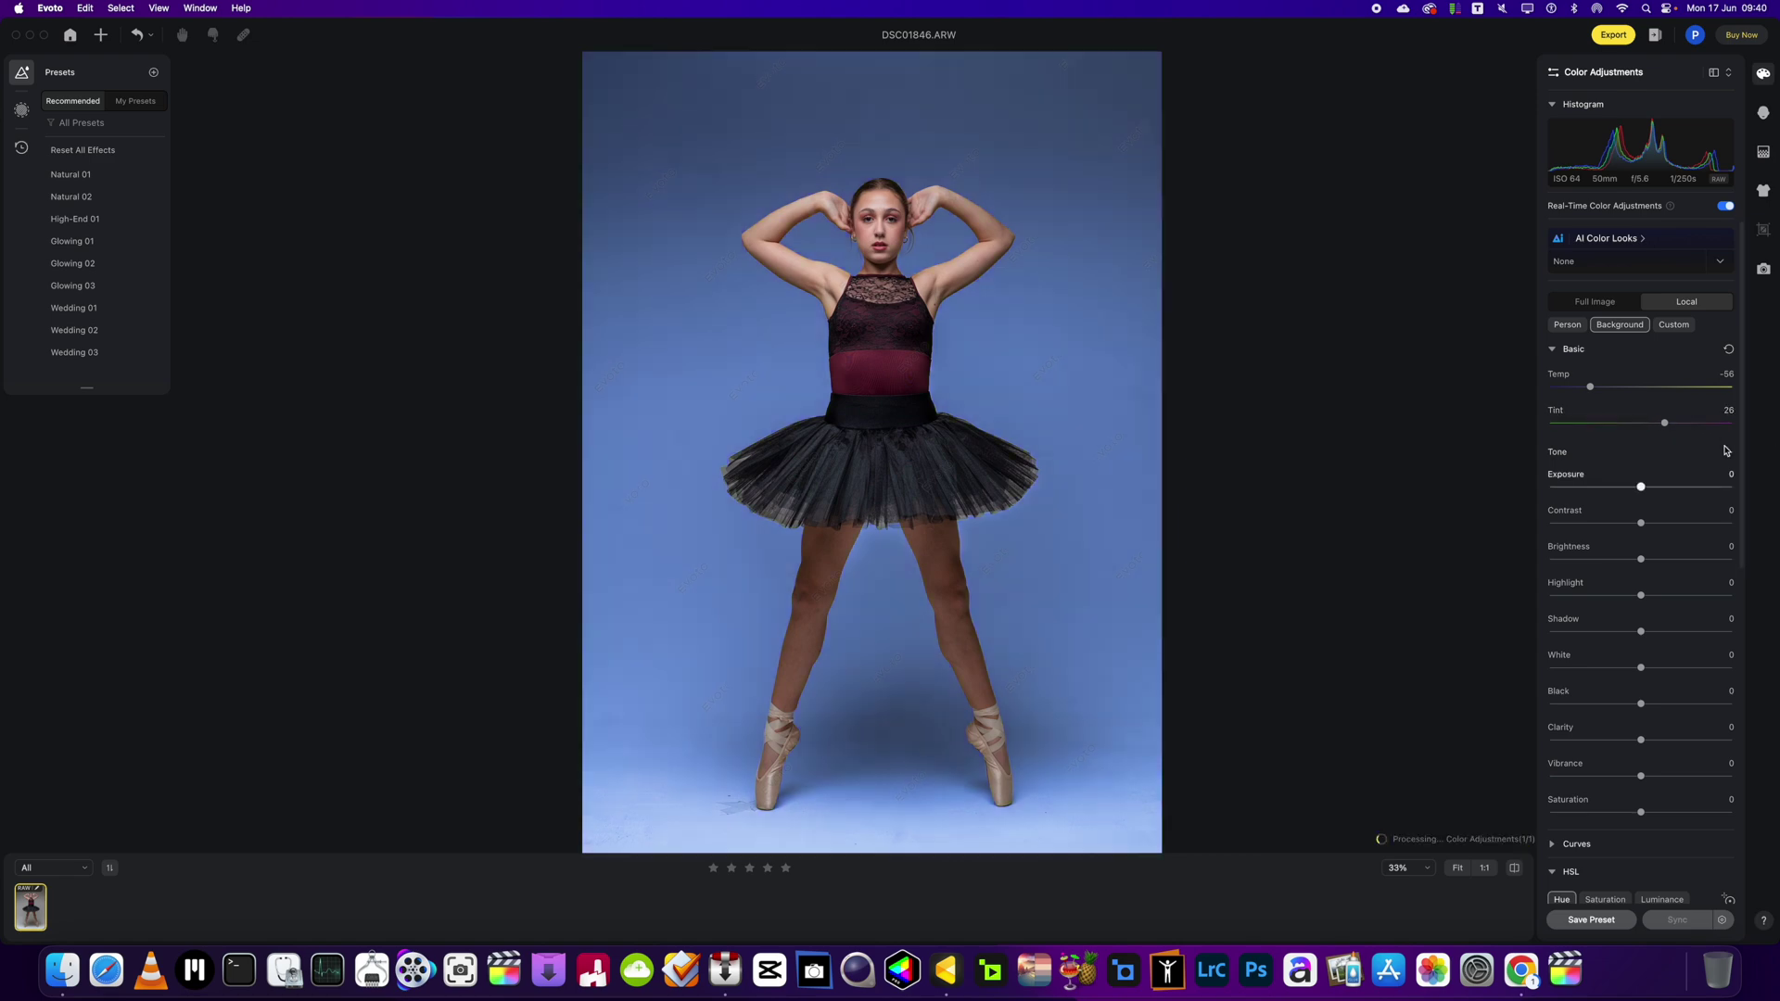
Step: Sample the backdrop with the HSL Saturation tool, raising Blue to 52 and Purple to 8
scroll(1694, 530, "down", 5)
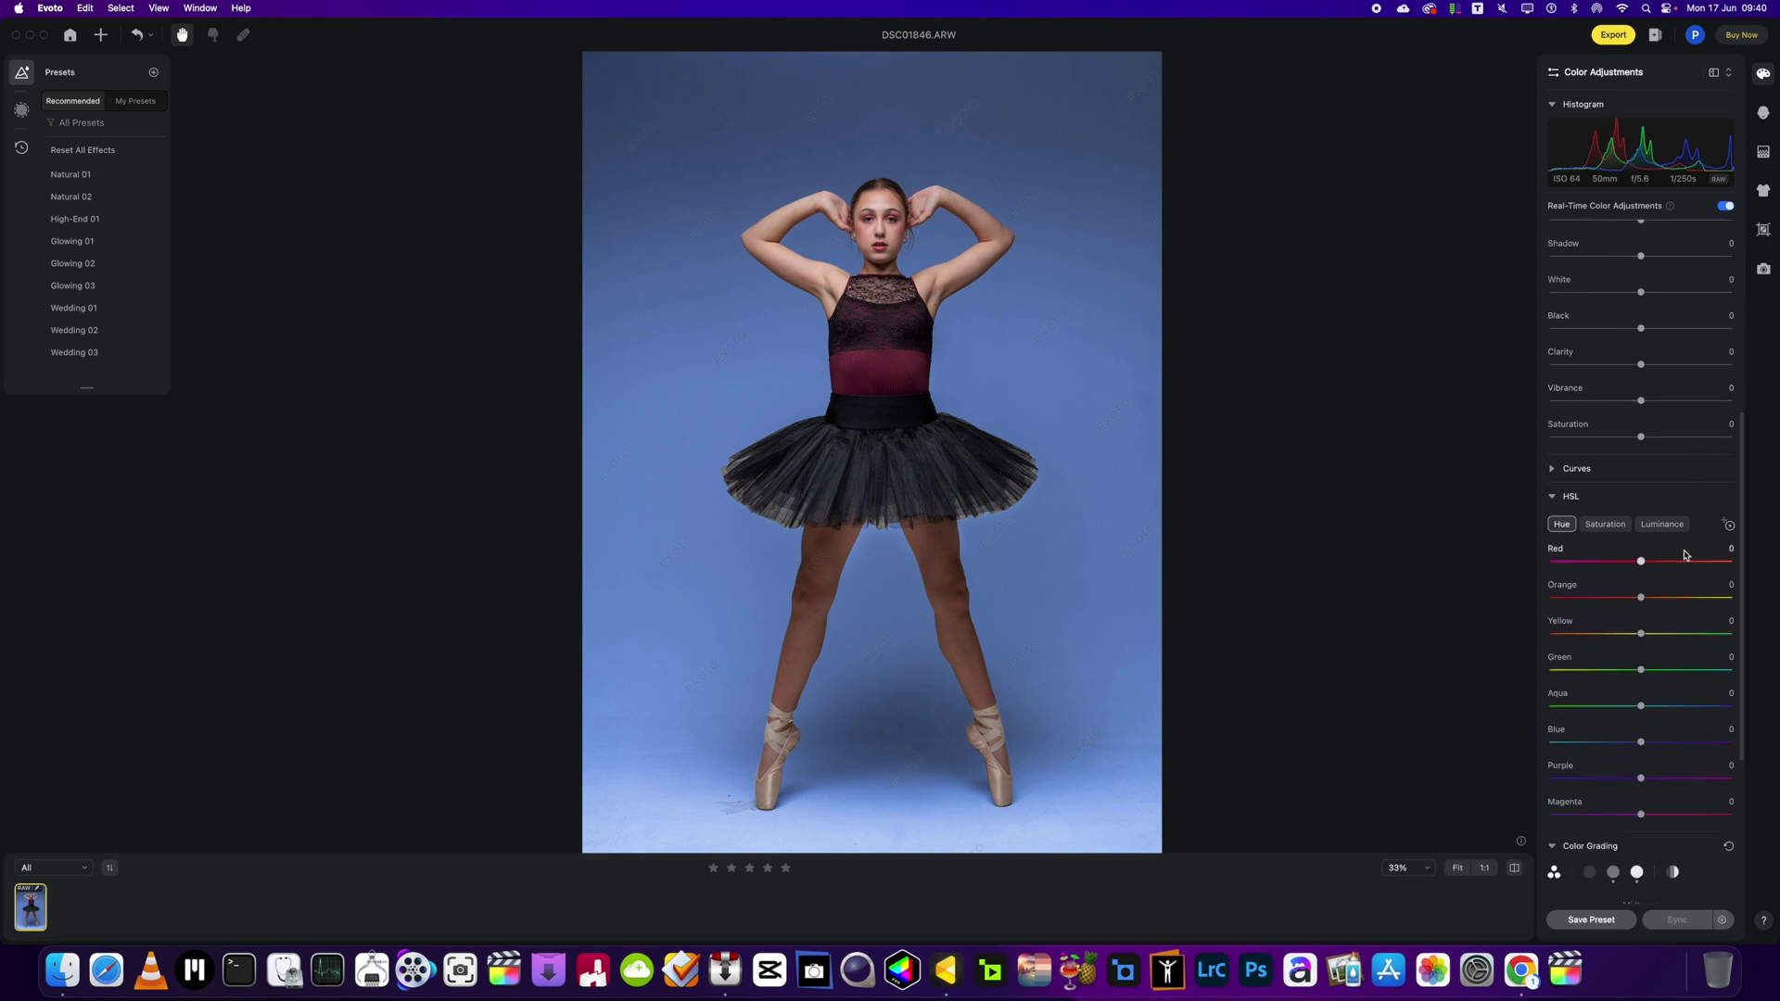
left_click(1613, 527)
left_click(1730, 527)
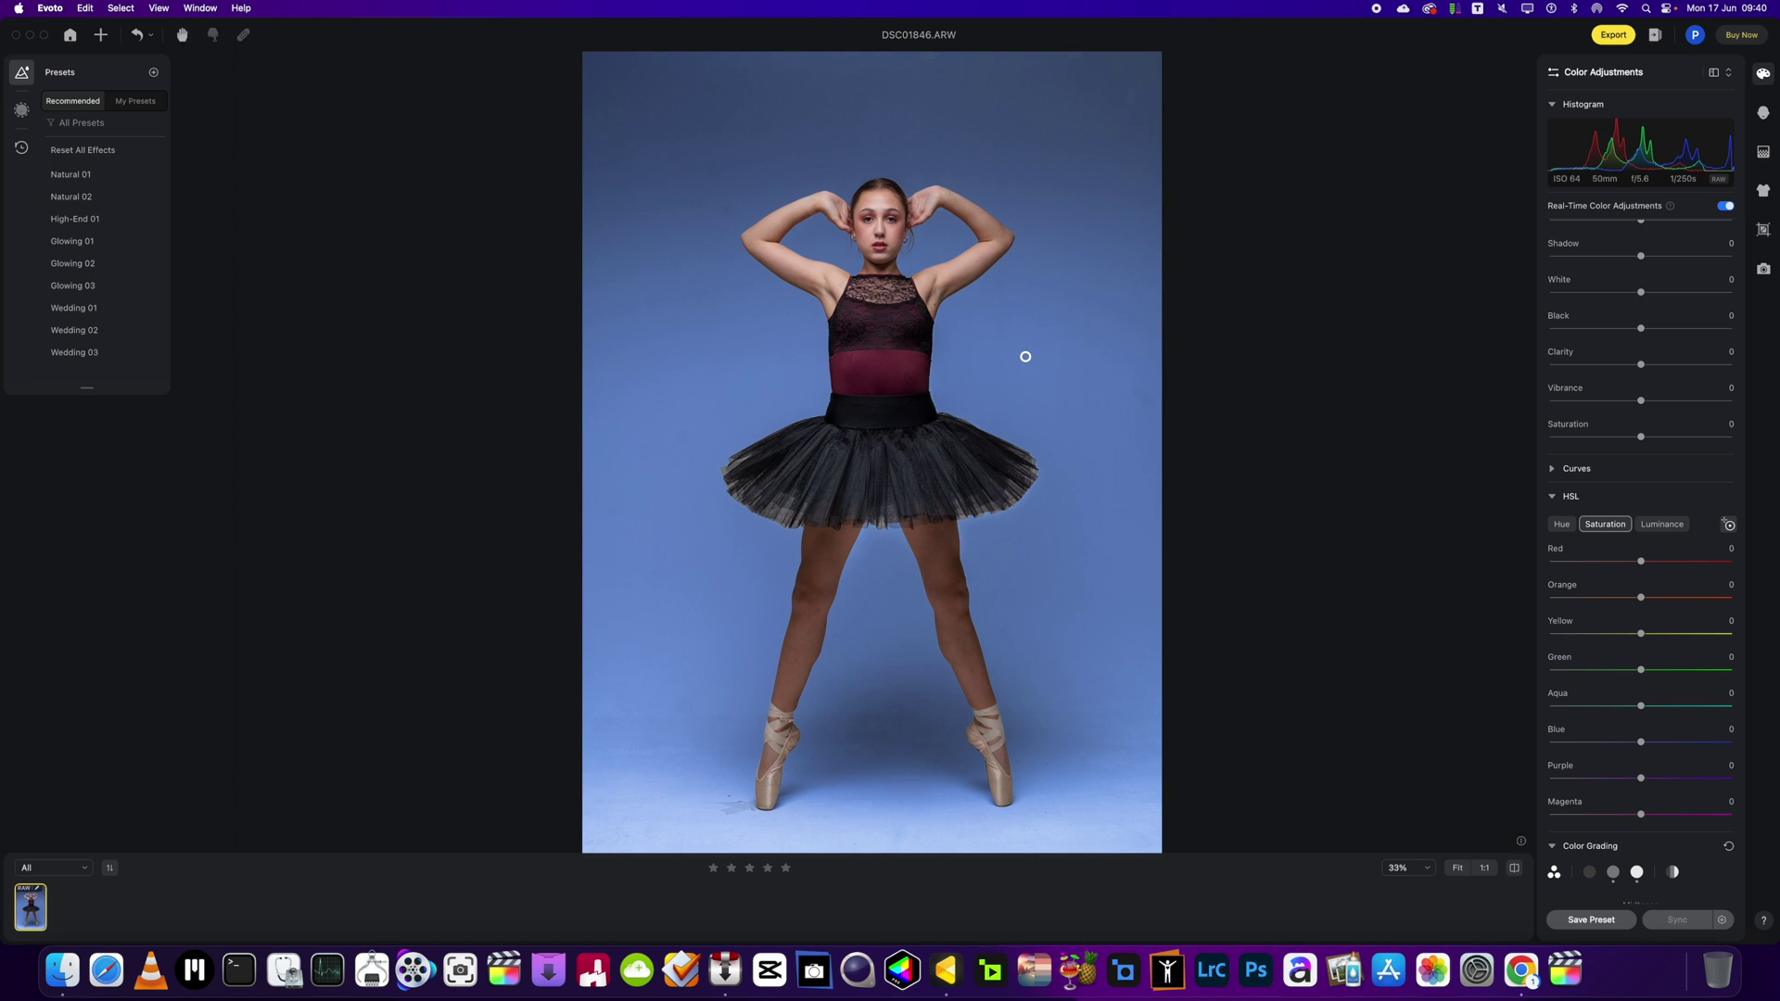
left_click_drag(1025, 356, 1080, 360)
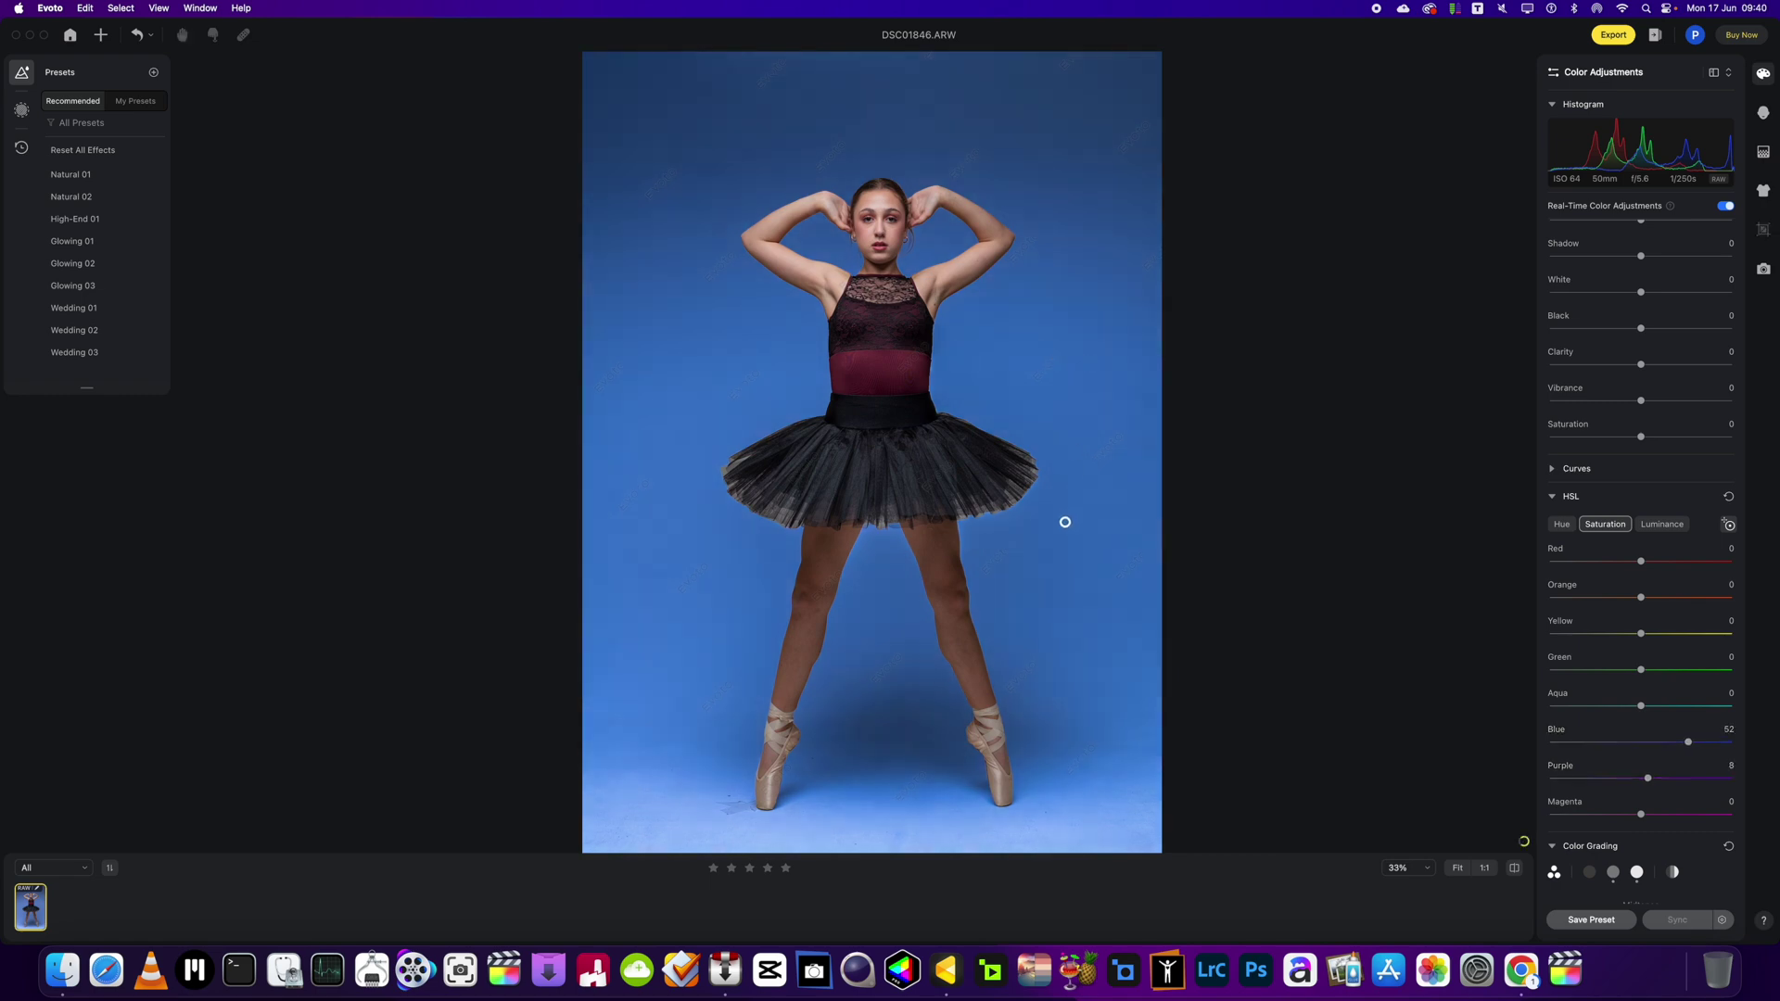
Step: Shift the background Tint to -49 and raise HSL Yellow saturation to 42 on the backdrop
scroll(1633, 371, "up", 5)
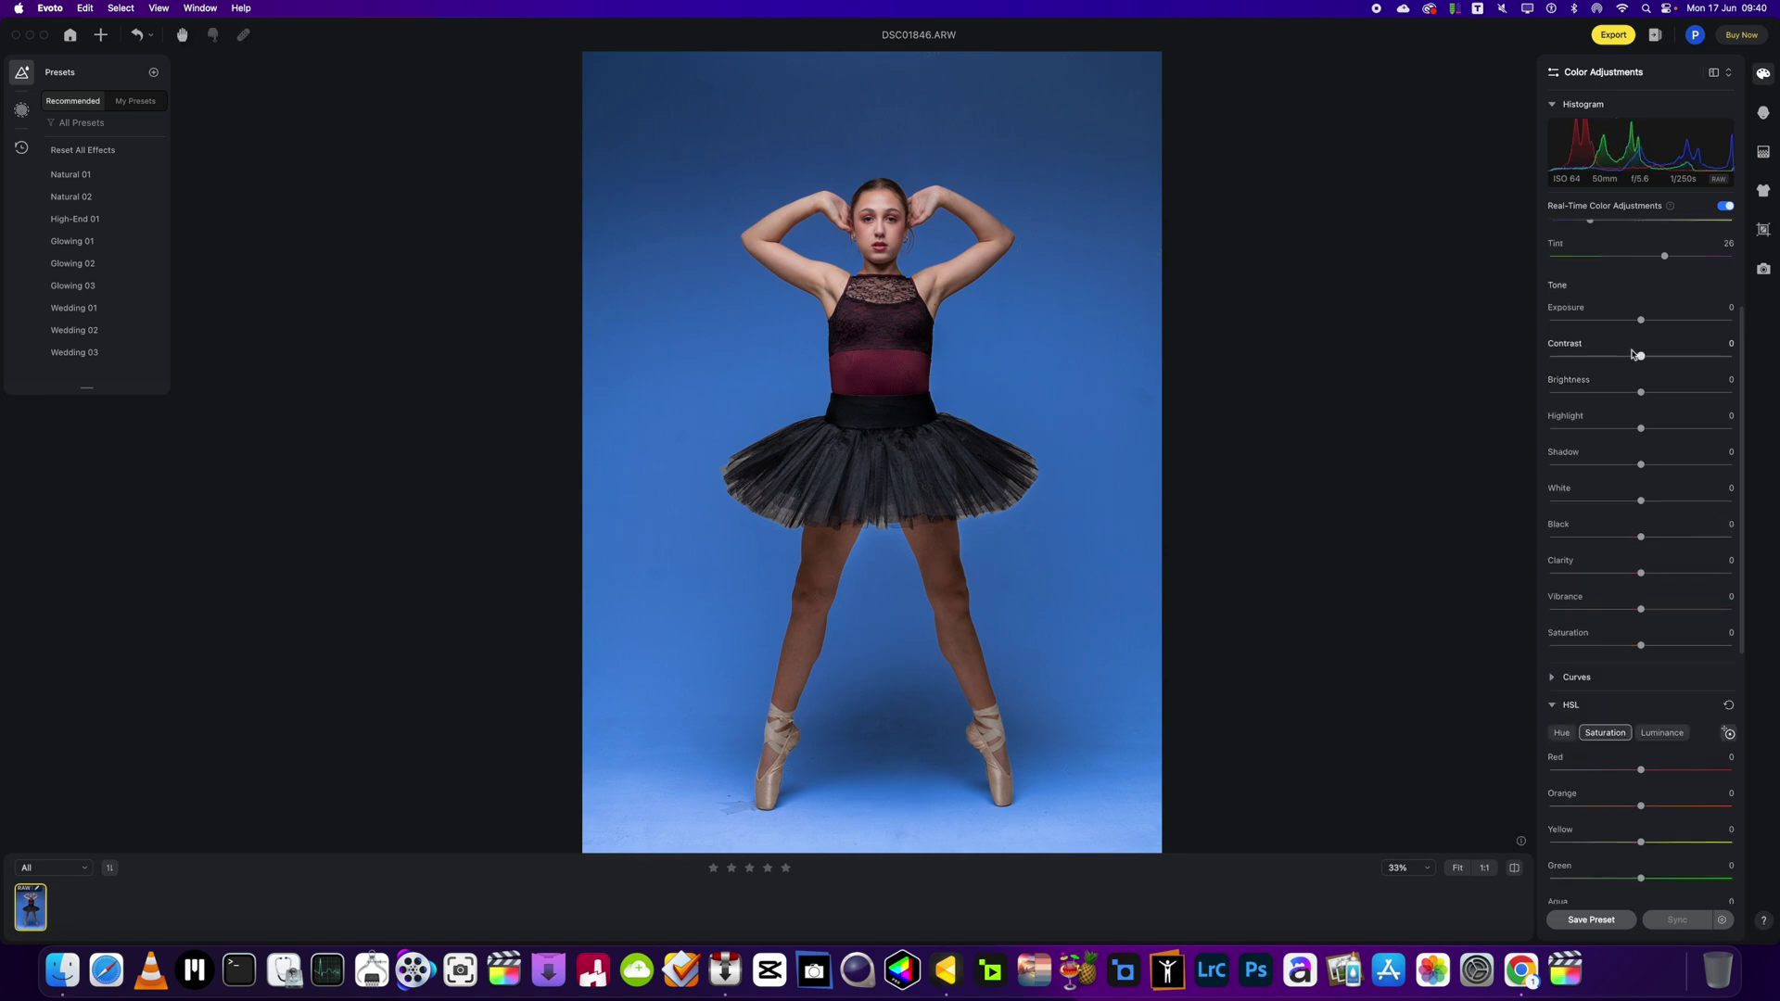
left_click_drag(1591, 387, 1612, 428)
scroll(1692, 743, "down", 4)
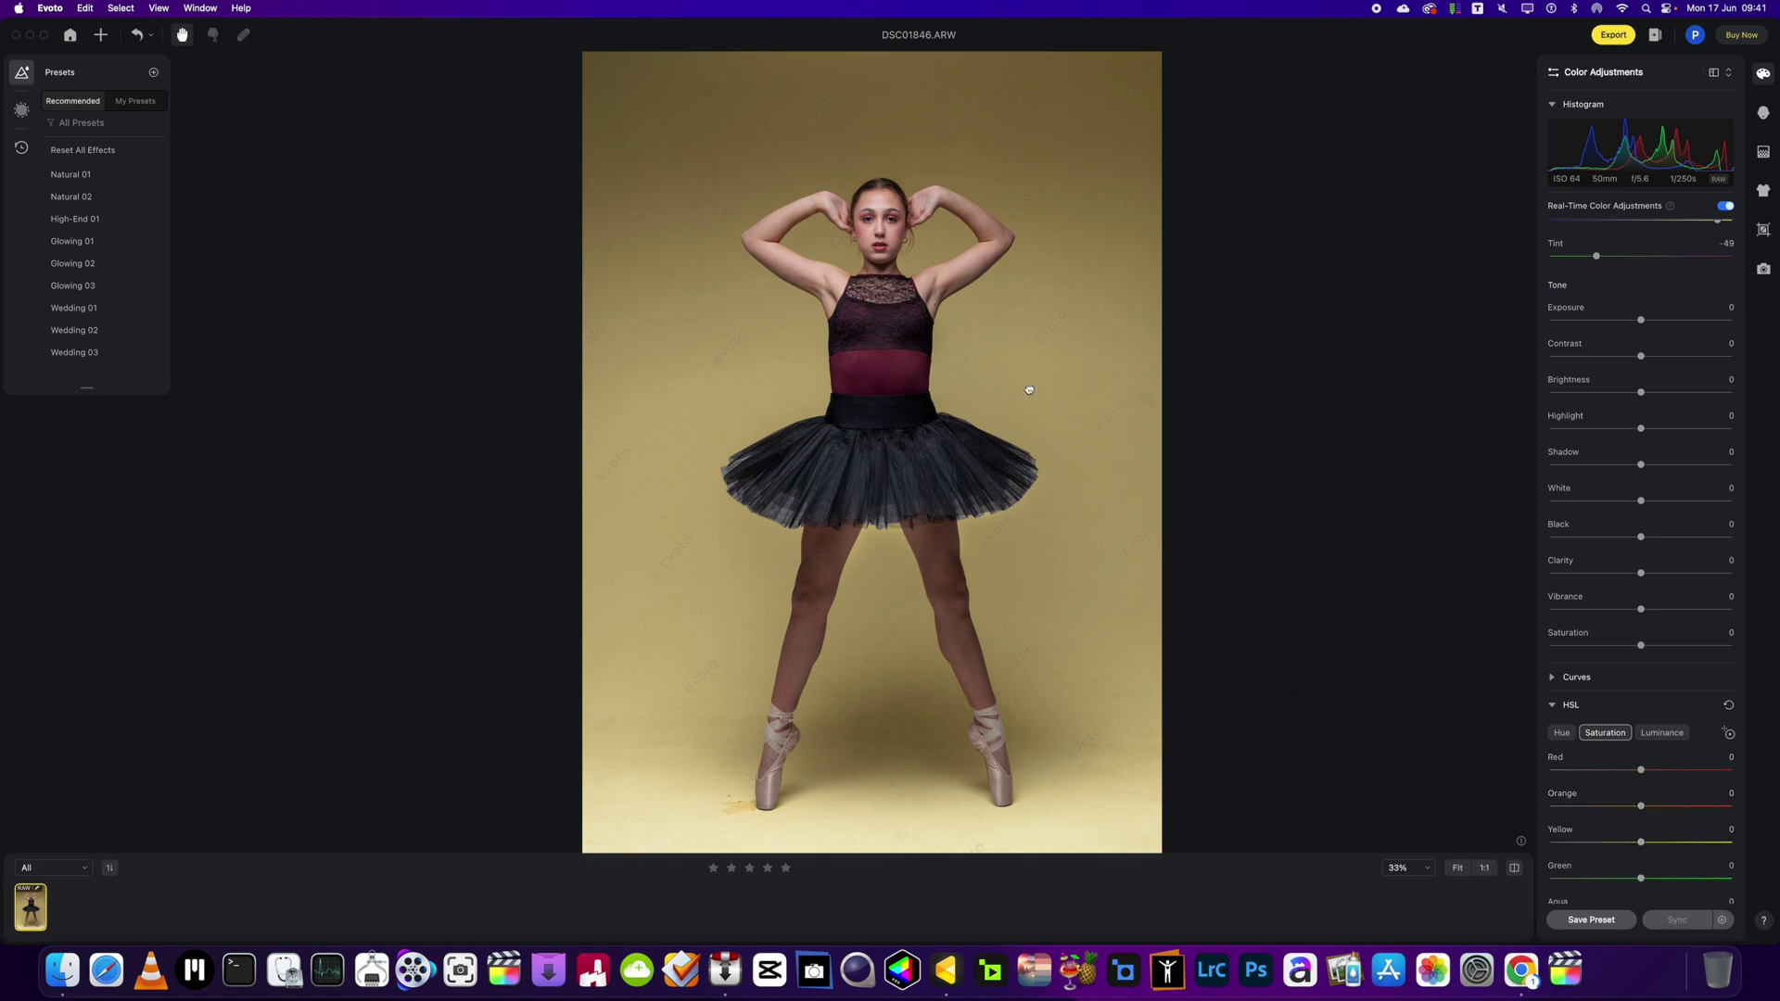
left_click(1728, 736)
left_click_drag(965, 381, 1091, 381)
scroll(874, 359, "up", 3)
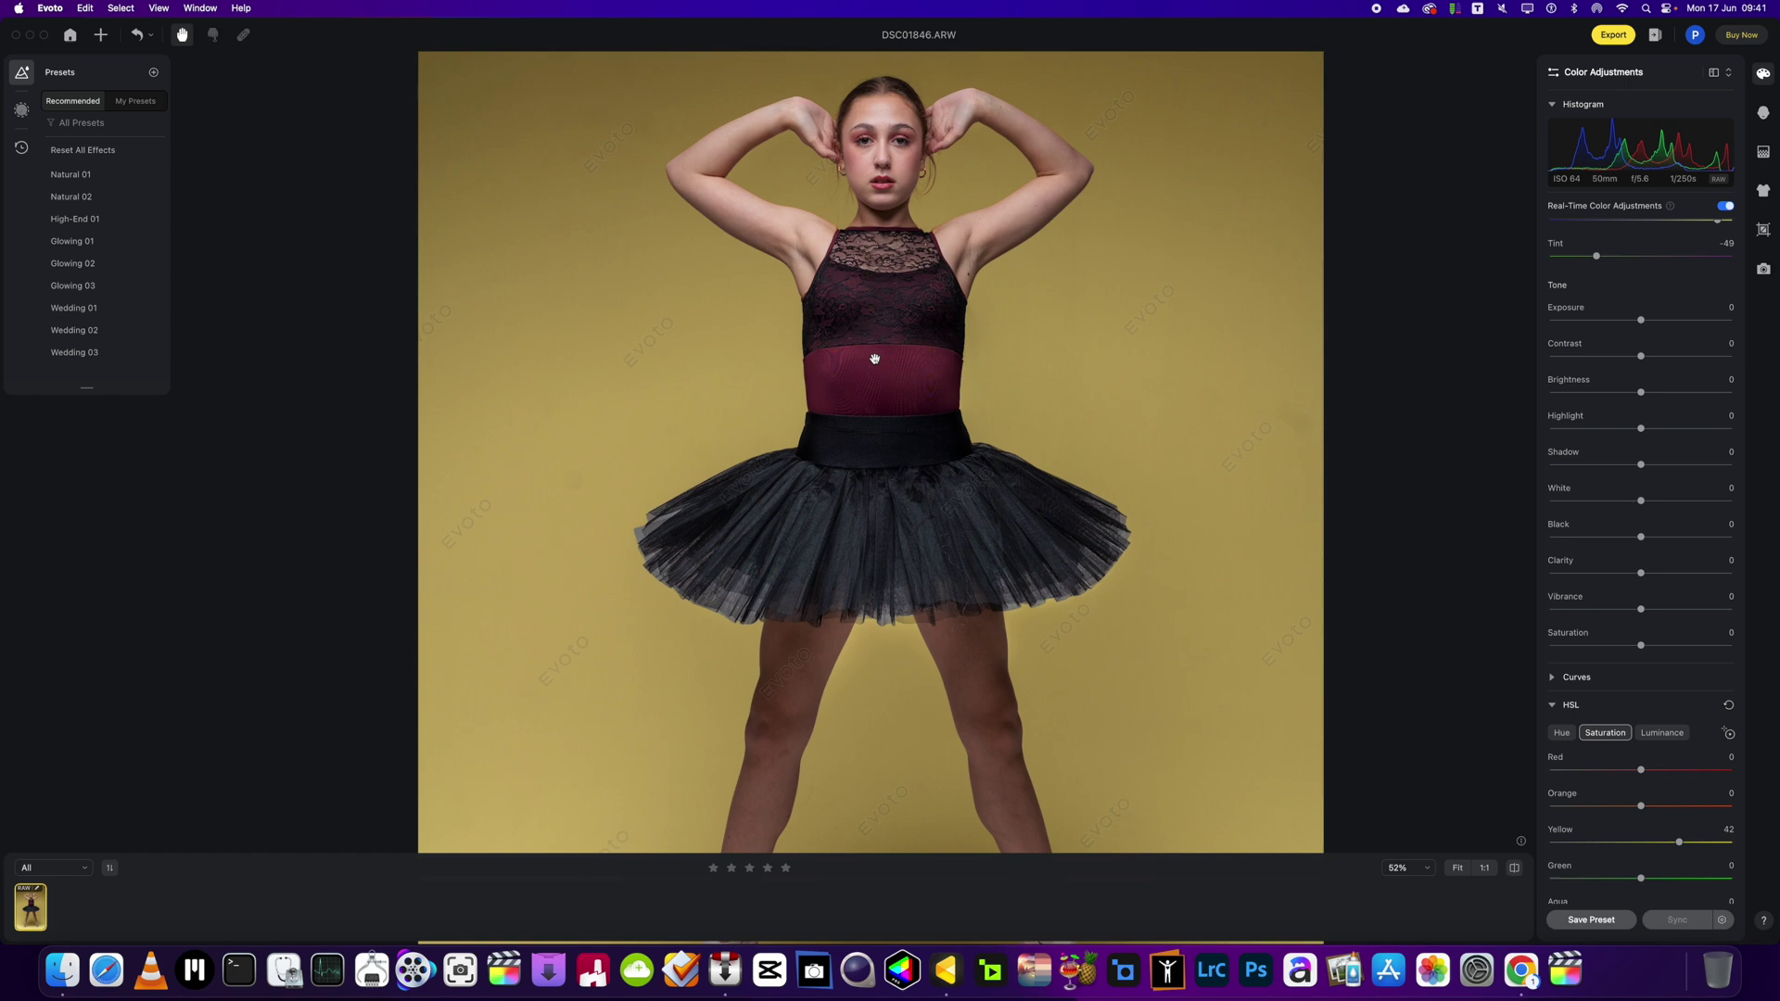
scroll(881, 389, "up", 3)
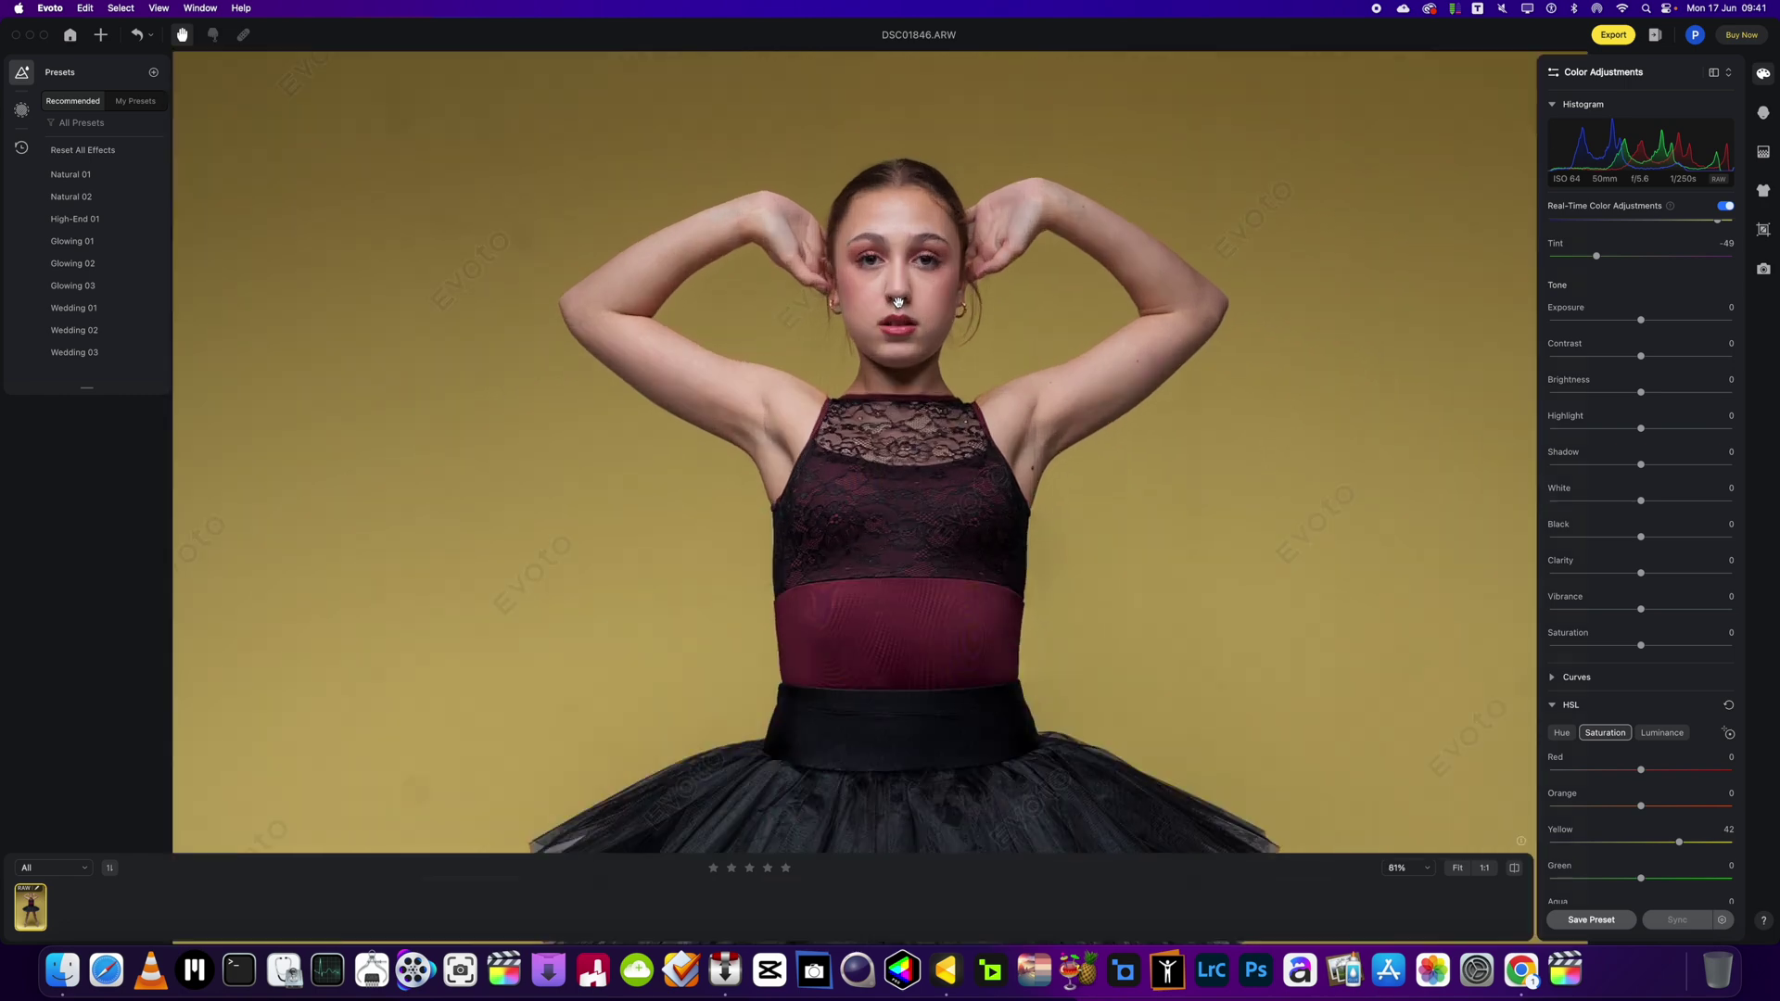
scroll(898, 301, "down", 5)
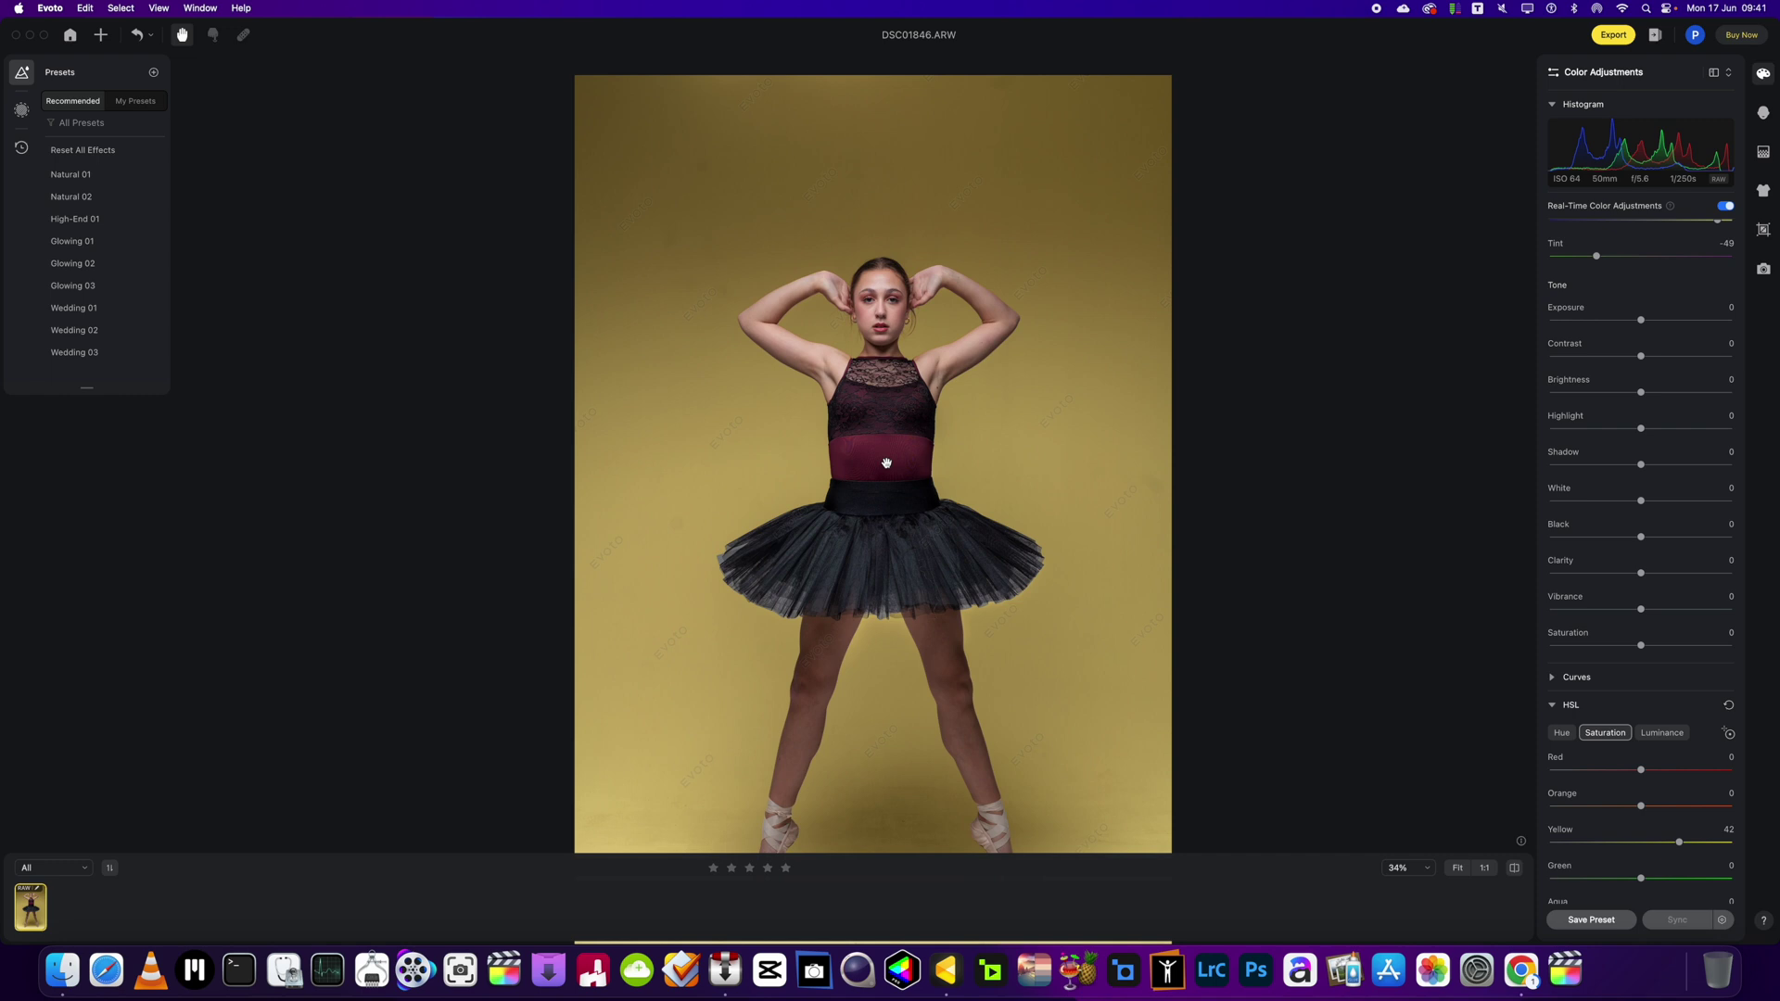
scroll(887, 459, "down", 2)
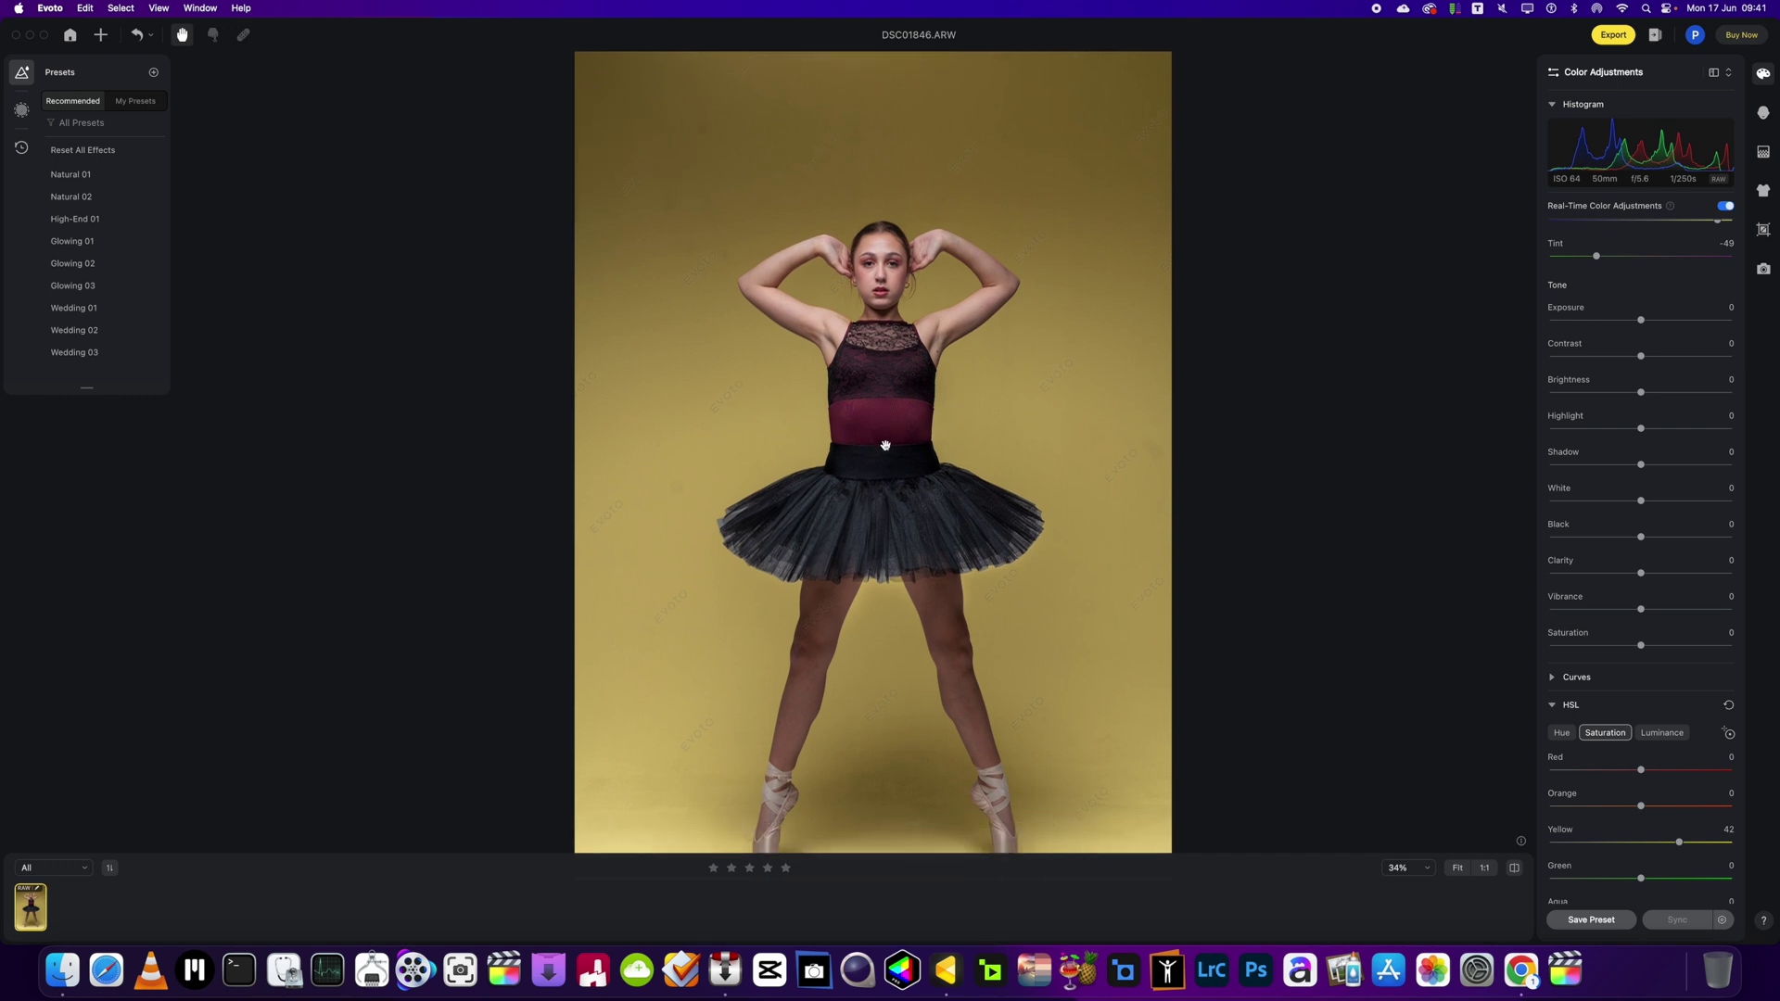
scroll(885, 447, "down", 2)
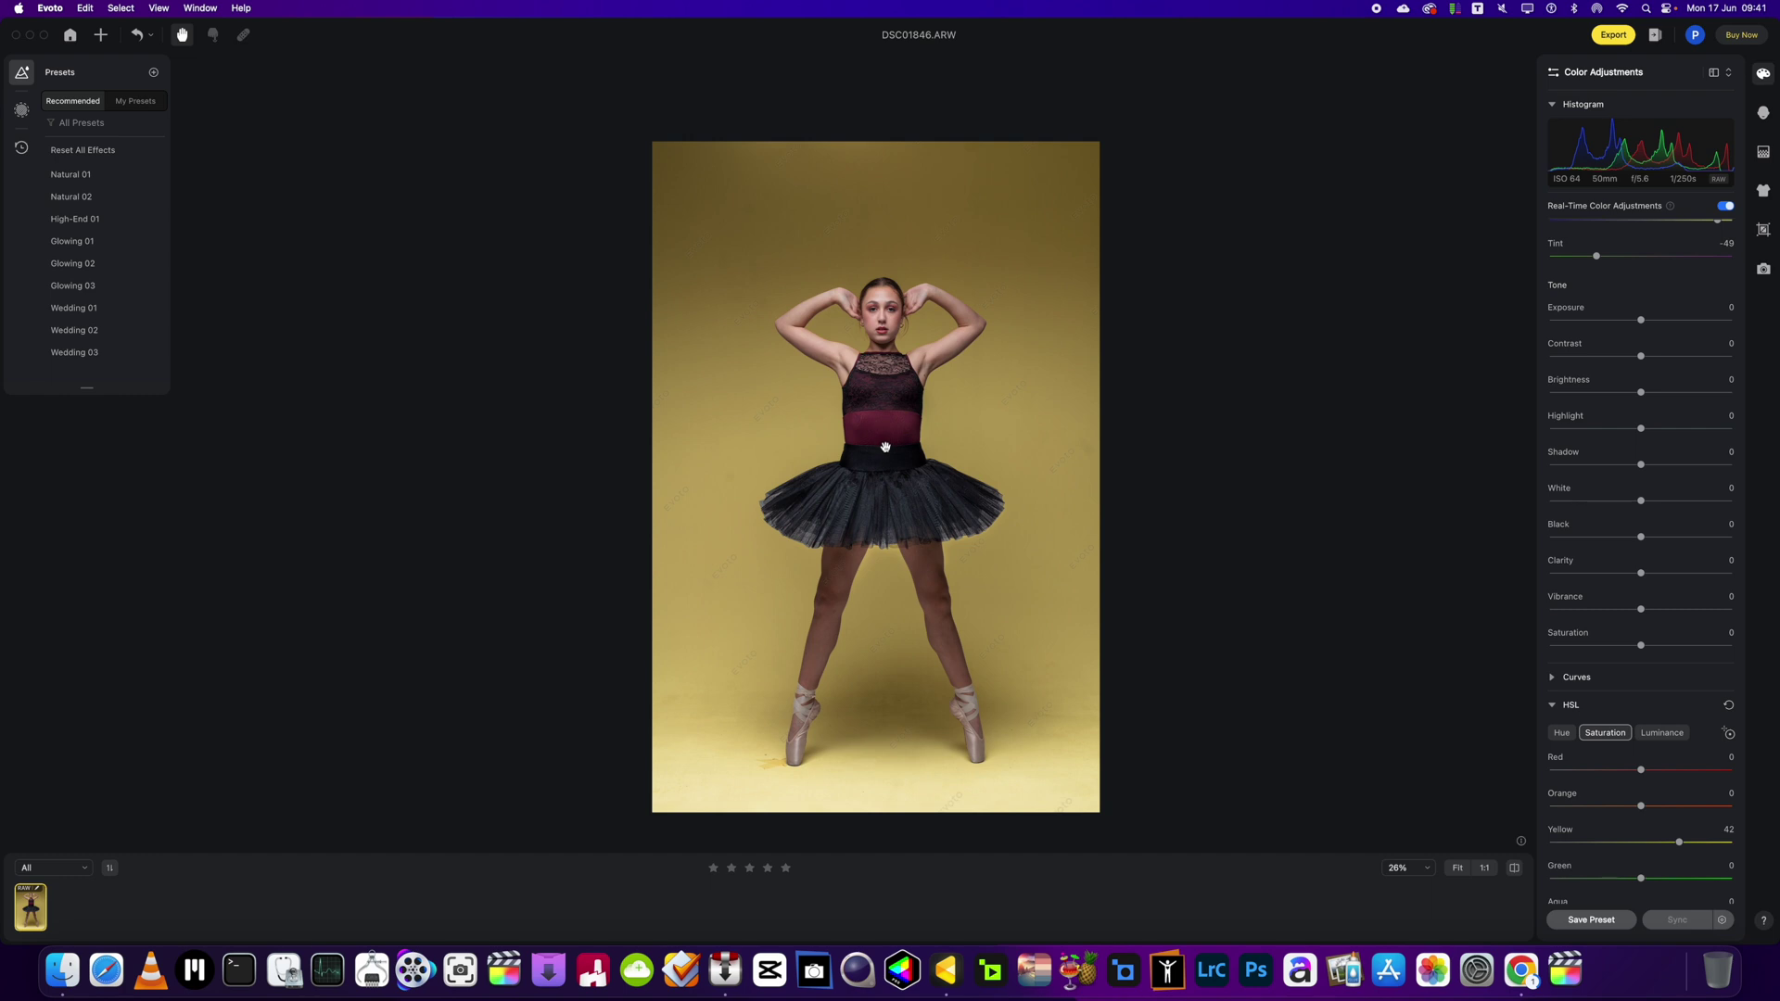
scroll(886, 447, "up", 2)
mouse_move(883, 449)
left_mouse_down()
mouse_move(947, 450)
mouse_move(916, 444)
mouse_move(892, 482)
mouse_move(890, 465)
left_mouse_up()
scroll(892, 480, "up", 2)
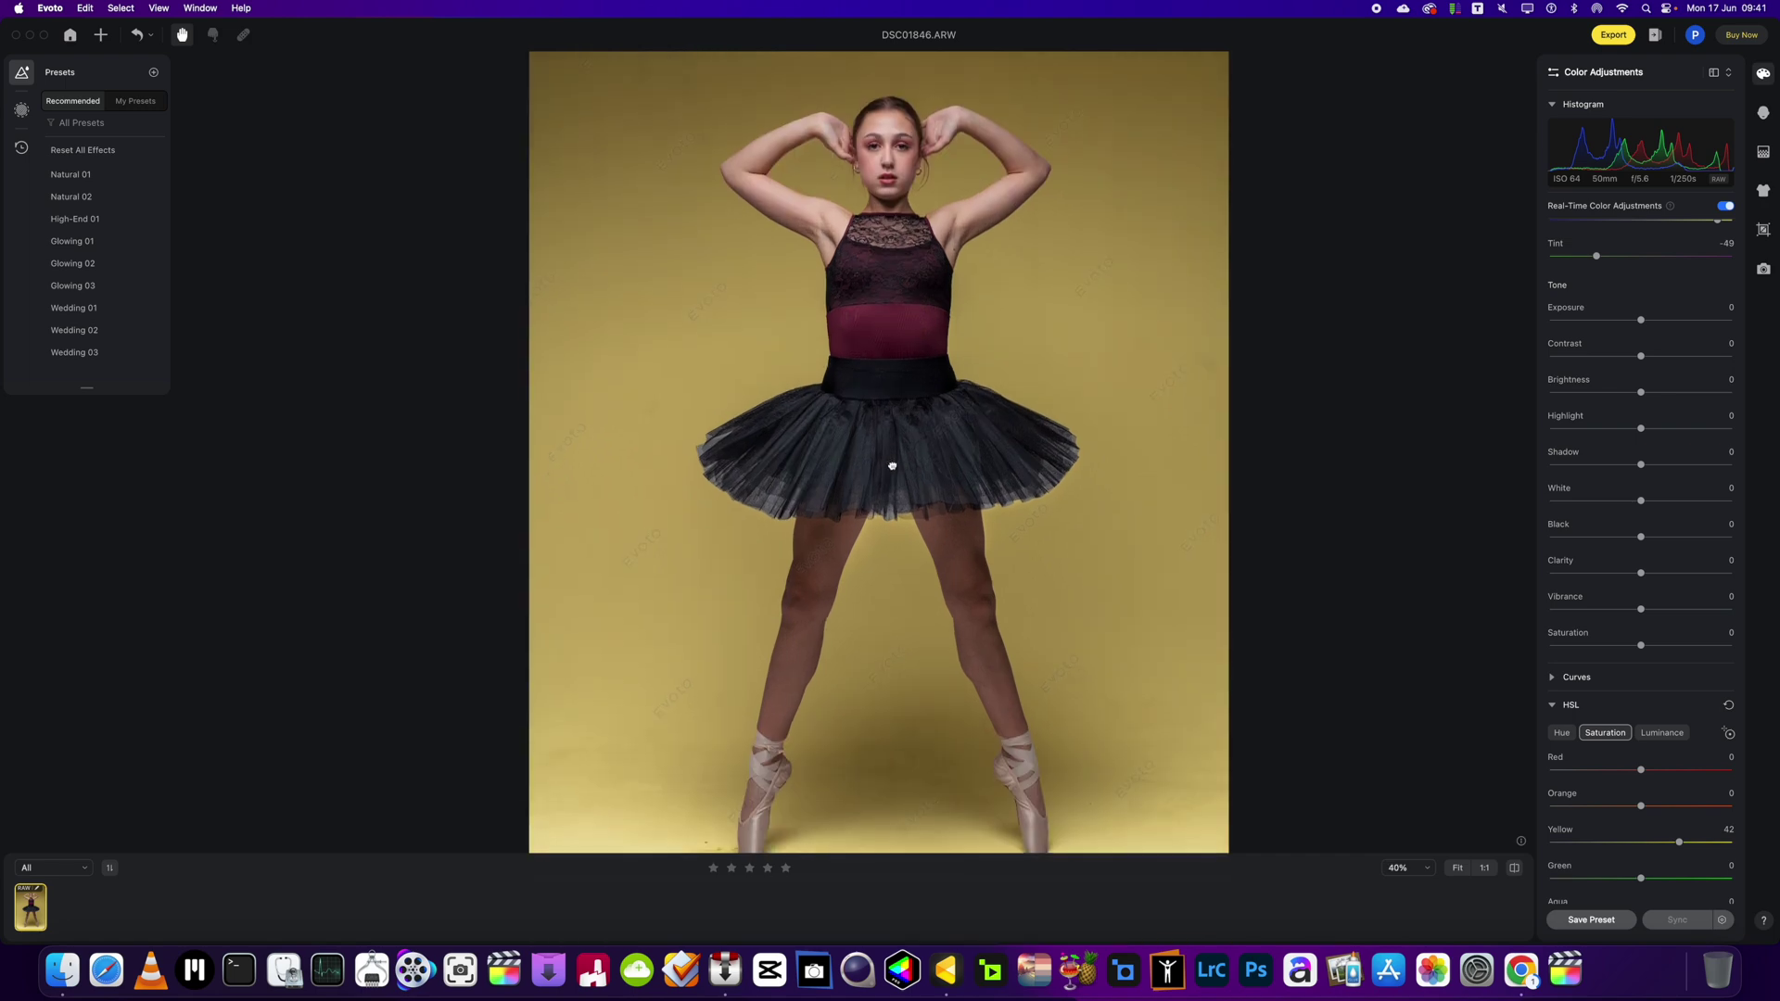
scroll(933, 501, "down", 3)
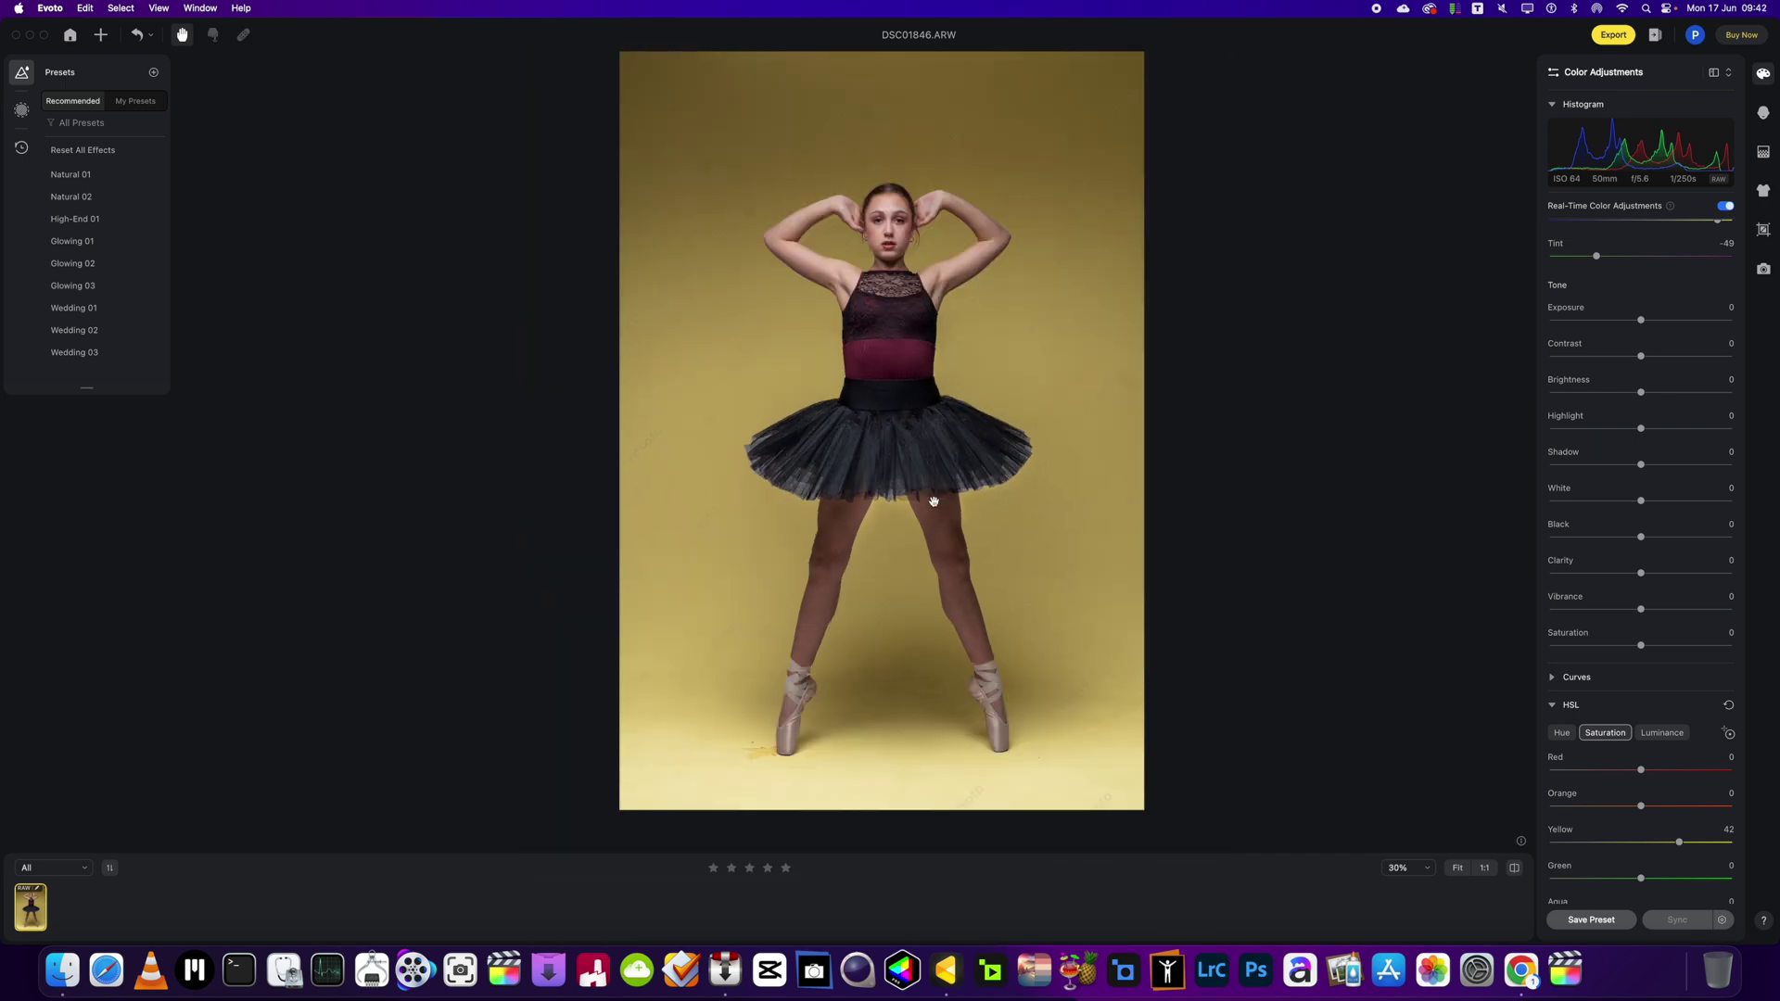
scroll(934, 501, "up", 2)
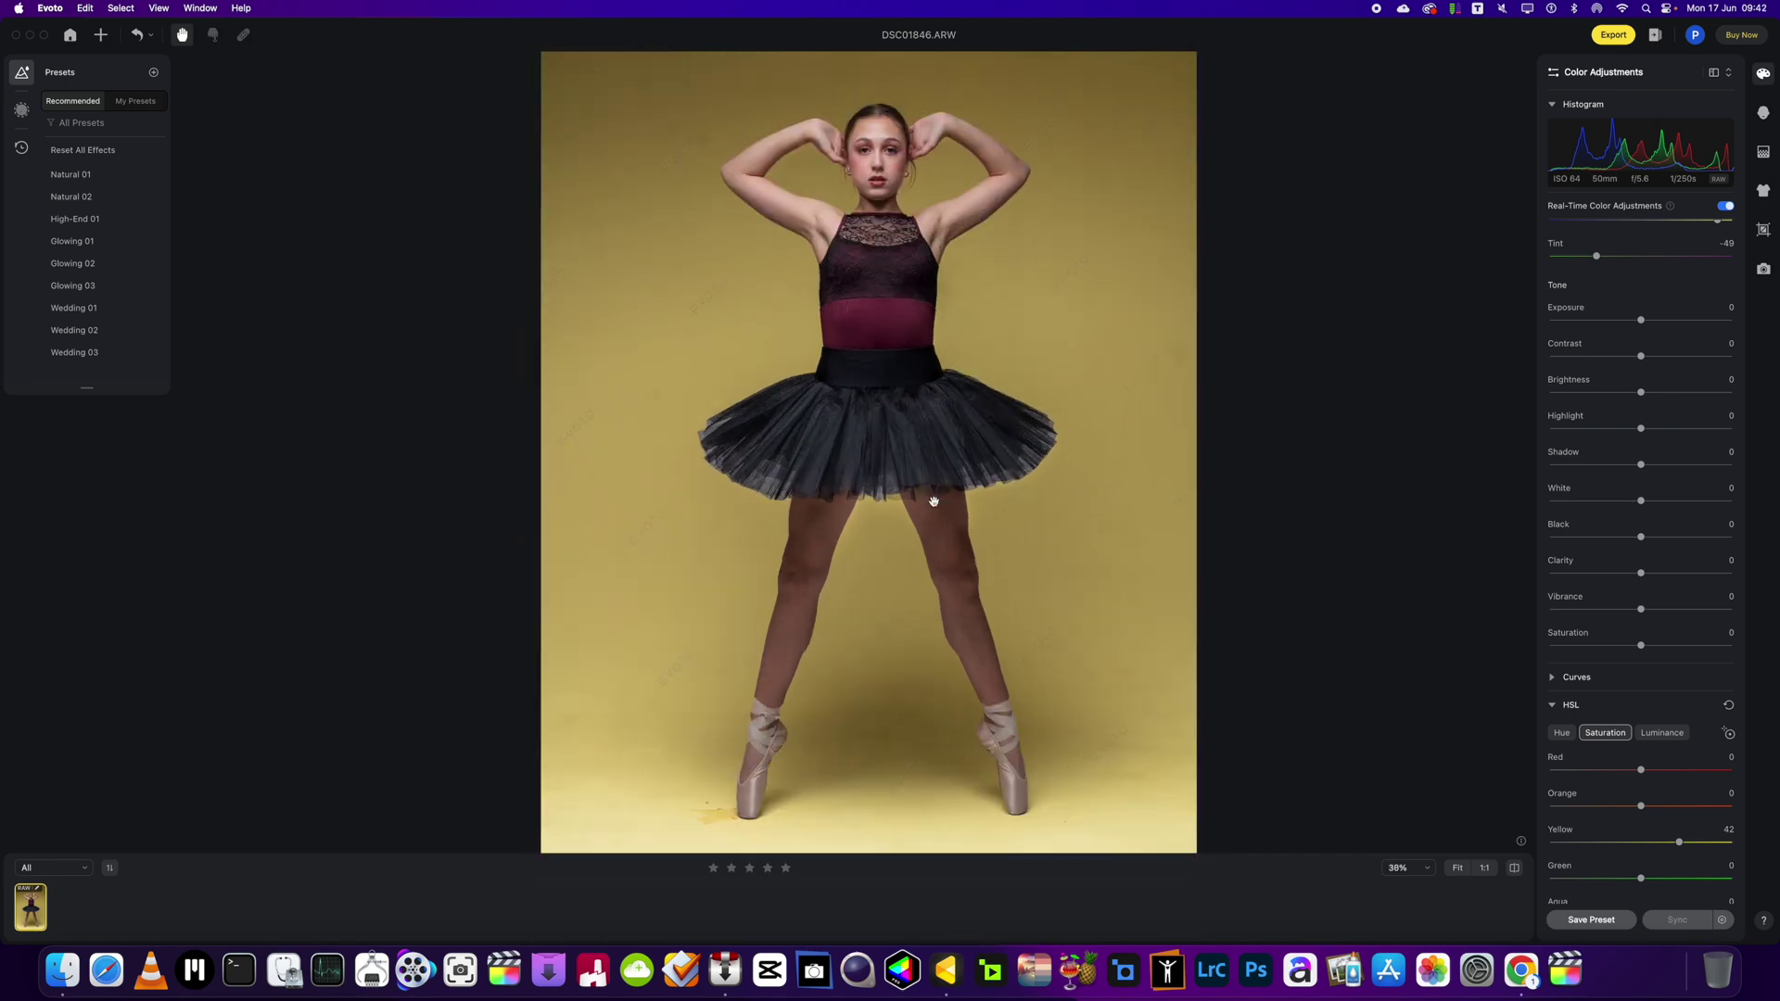